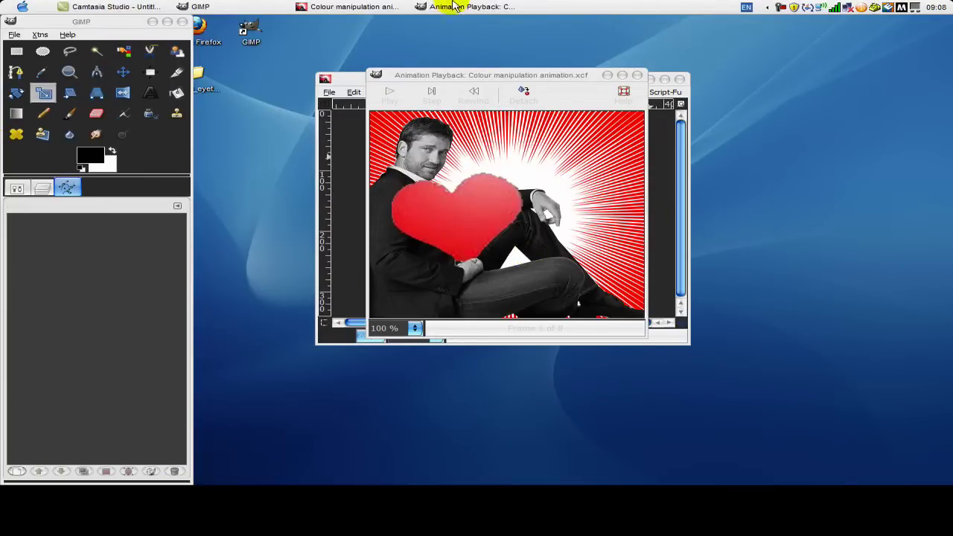
Step: Play back the Colour manipulation animation in the preview window
click(558, 42)
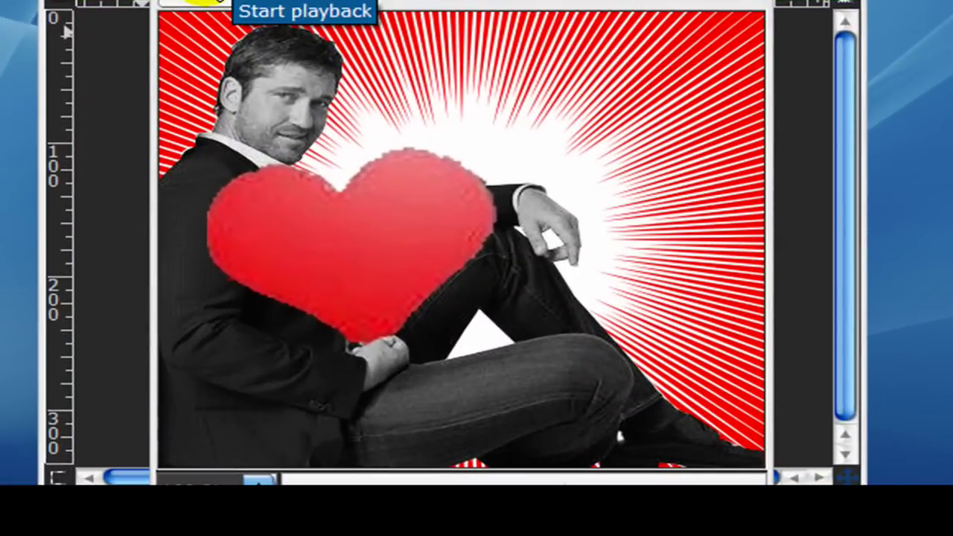
click(216, 2)
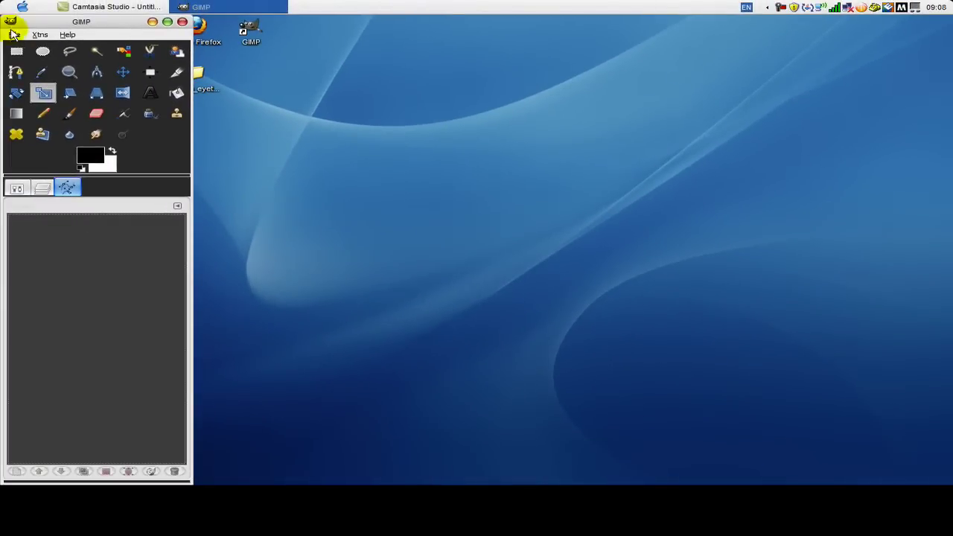
Step: Open Colour manipulation.jpg and place its image window beside the toolbox, enlarged
click(13, 35)
click(31, 68)
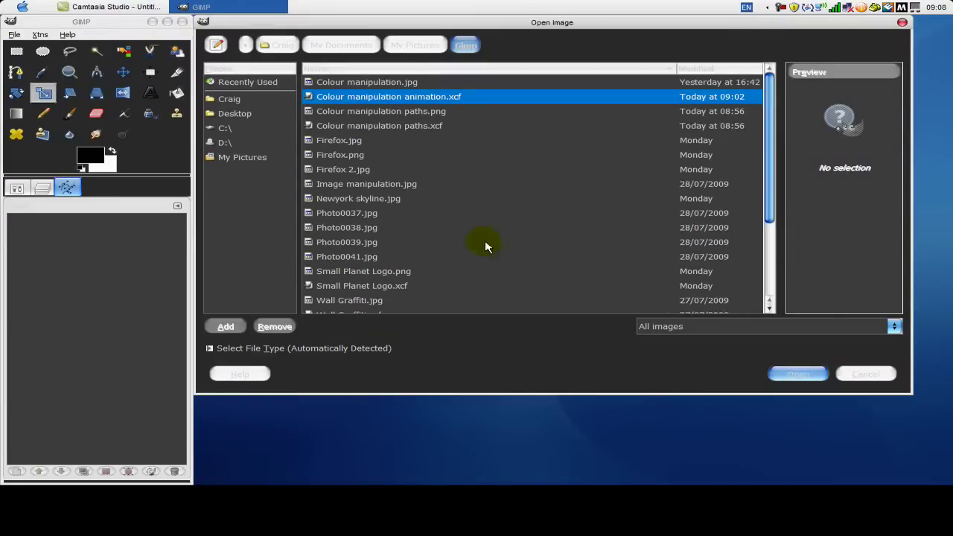
double_click(387, 82)
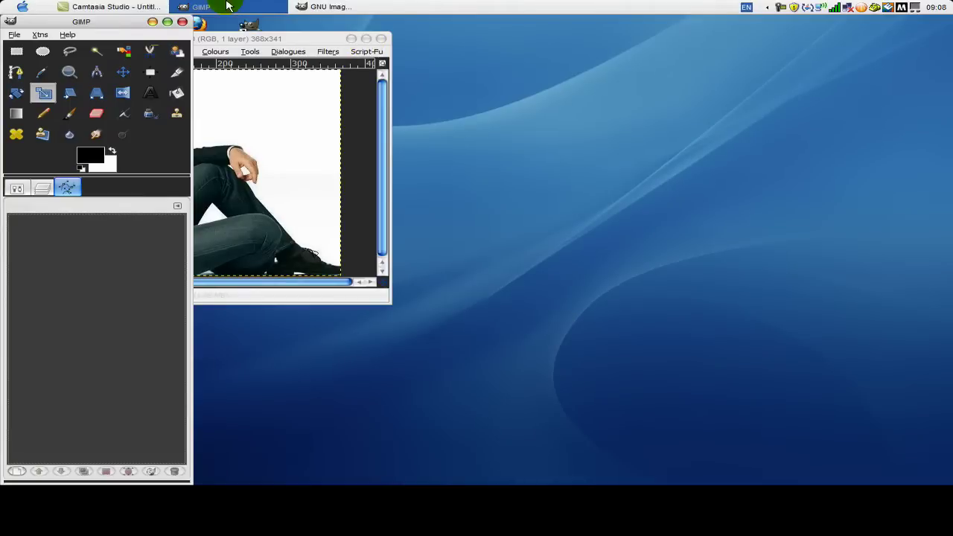
drag(236, 38, 414, 27)
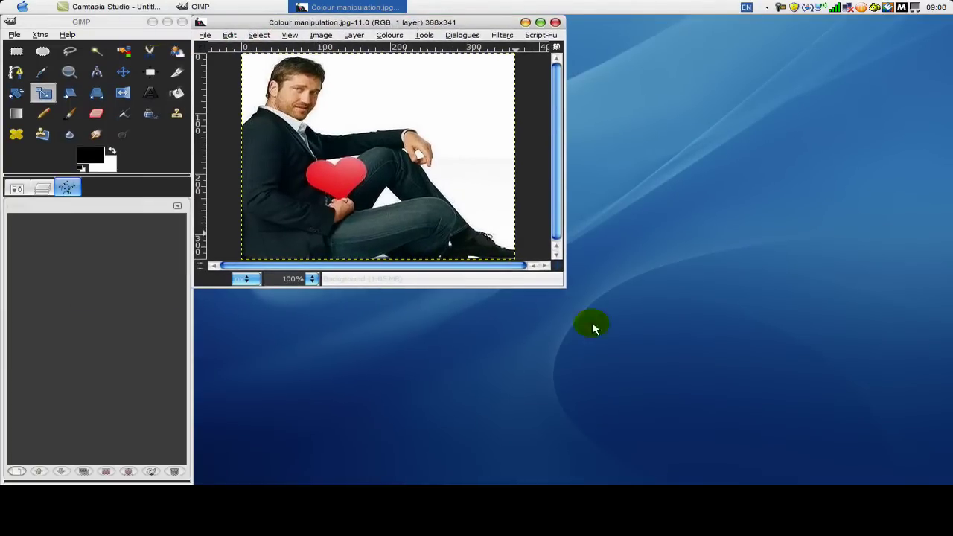
drag(563, 285, 695, 387)
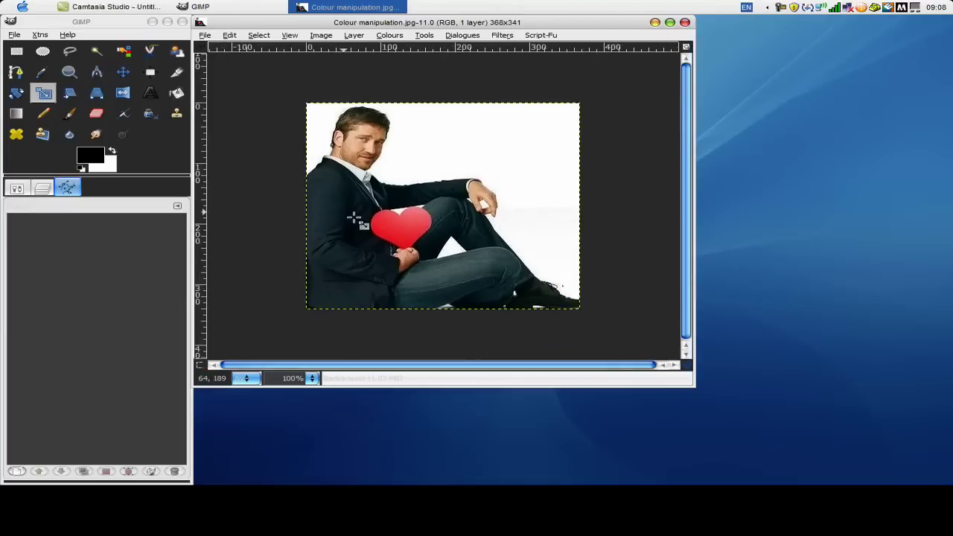
Step: Duplicate the Background layer
click(69, 69)
drag(283, 83, 612, 335)
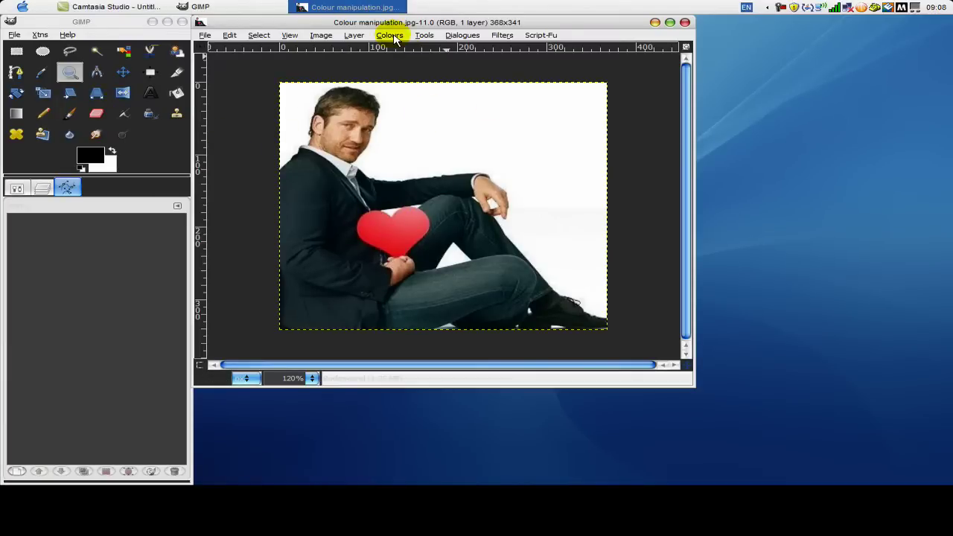
click(42, 187)
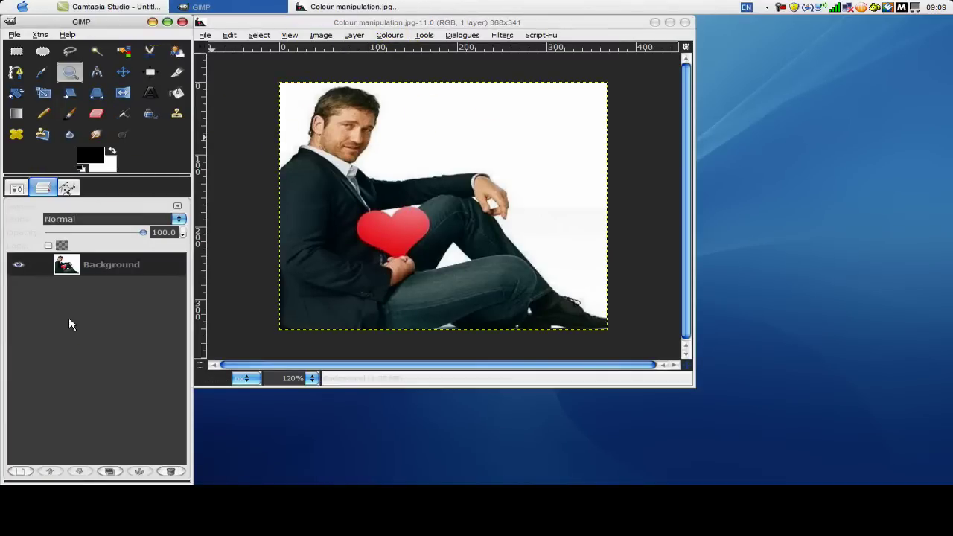
click(111, 471)
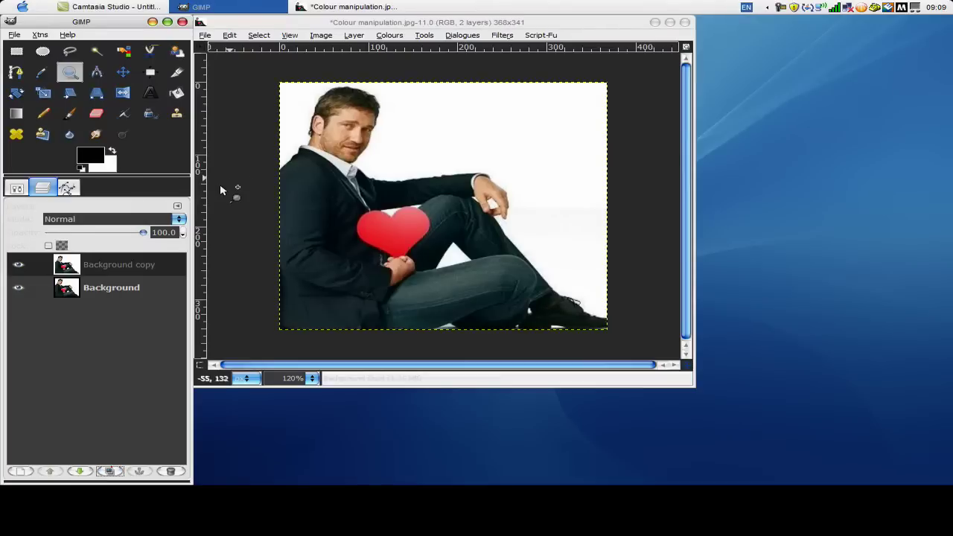
Step: Desaturate the background copy layer, basing the shade of grey on Lightness
click(390, 35)
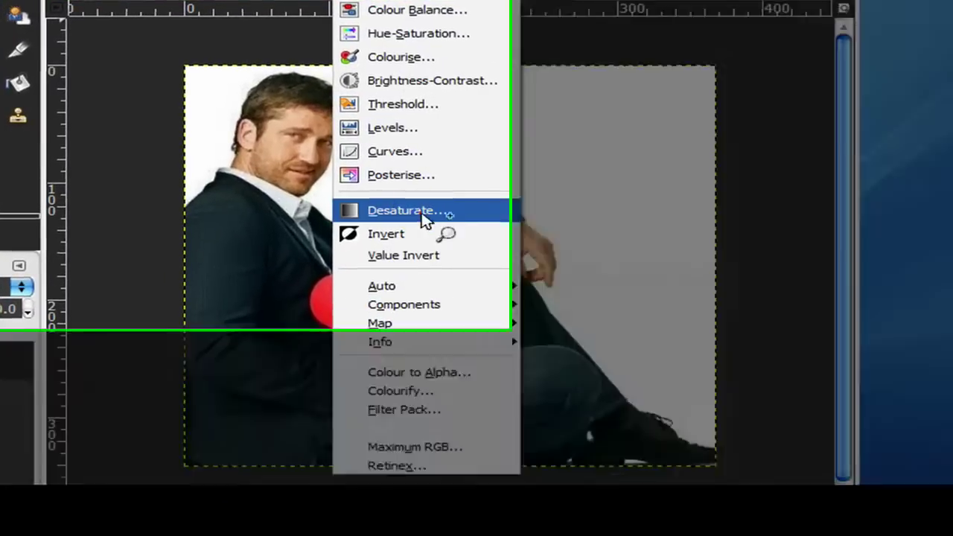
click(423, 216)
click(176, 278)
click(169, 250)
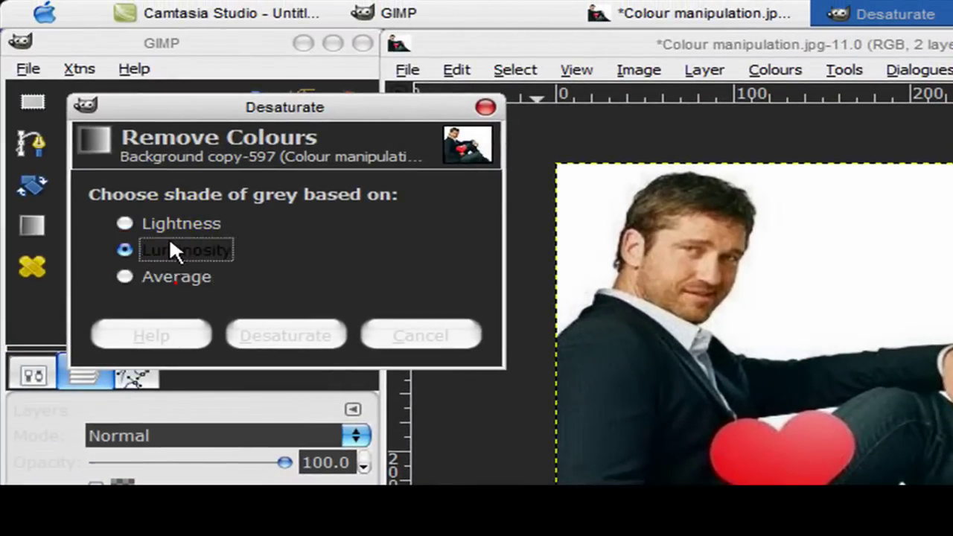
click(181, 223)
click(179, 277)
click(178, 223)
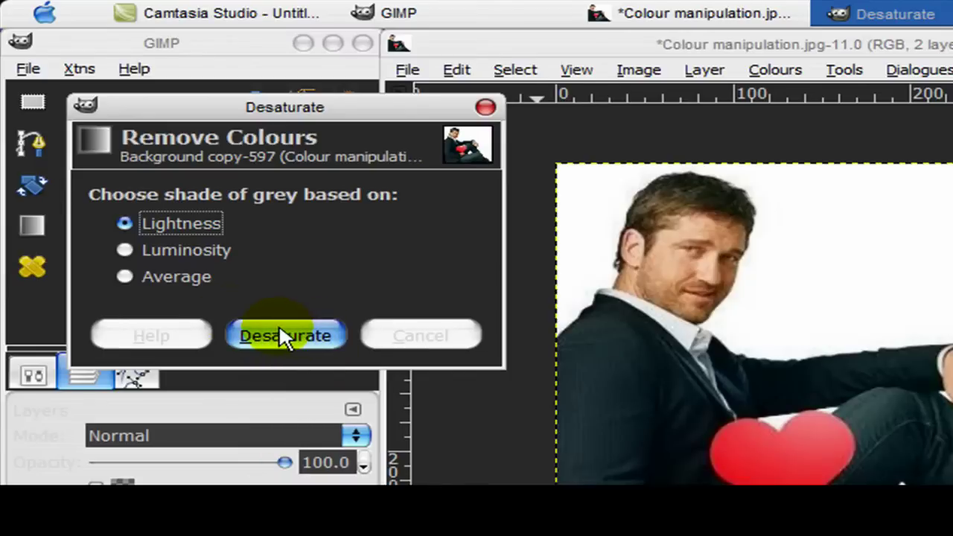
click(280, 332)
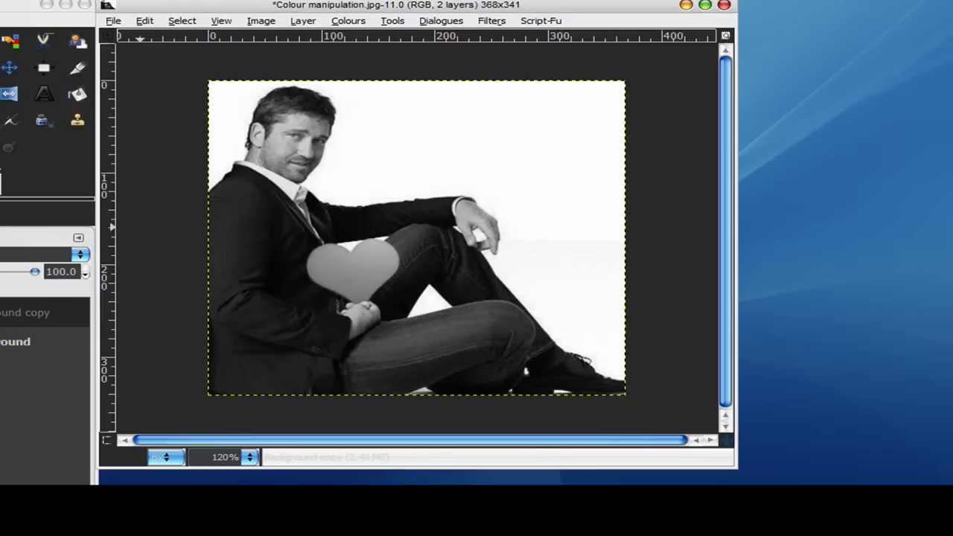
Step: Add a white (full opacity) layer mask to the background copy layer
right_click(1, 308)
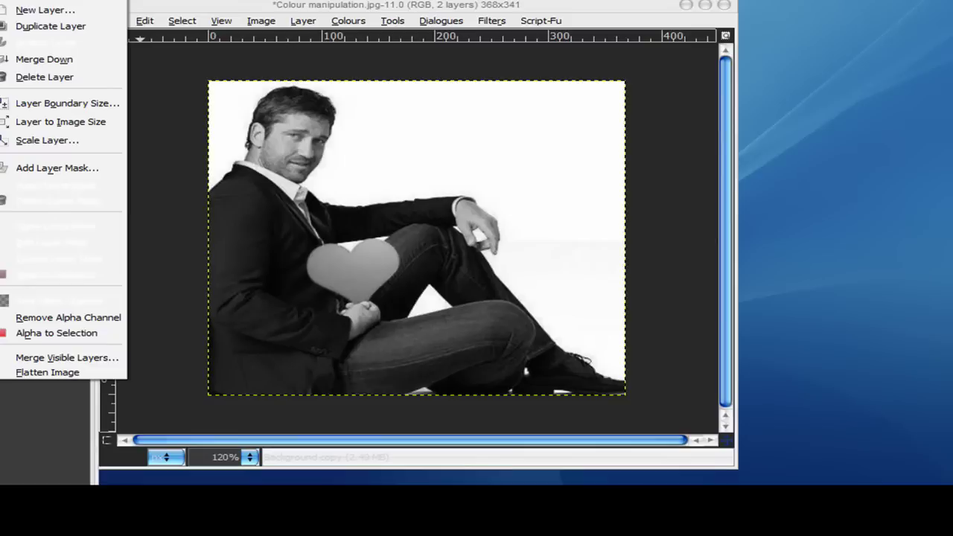
click(67, 168)
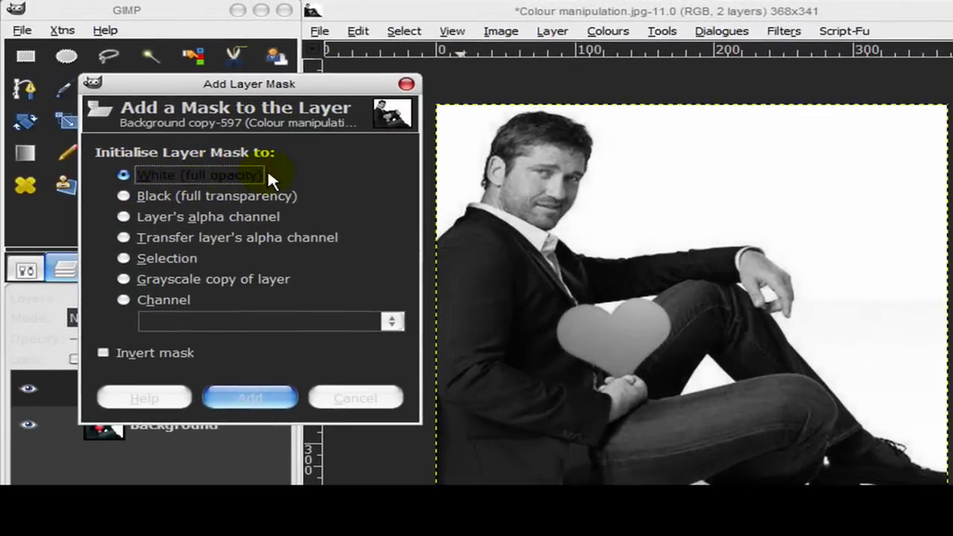
click(260, 400)
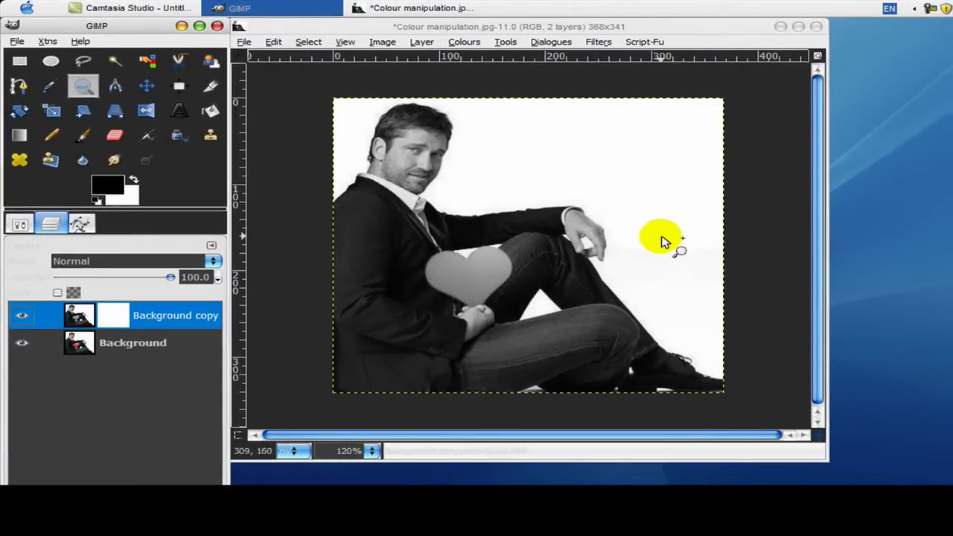
Step: Paint black over the heart on the layer mask with the Paintbrush to bring back its red colour
click(84, 135)
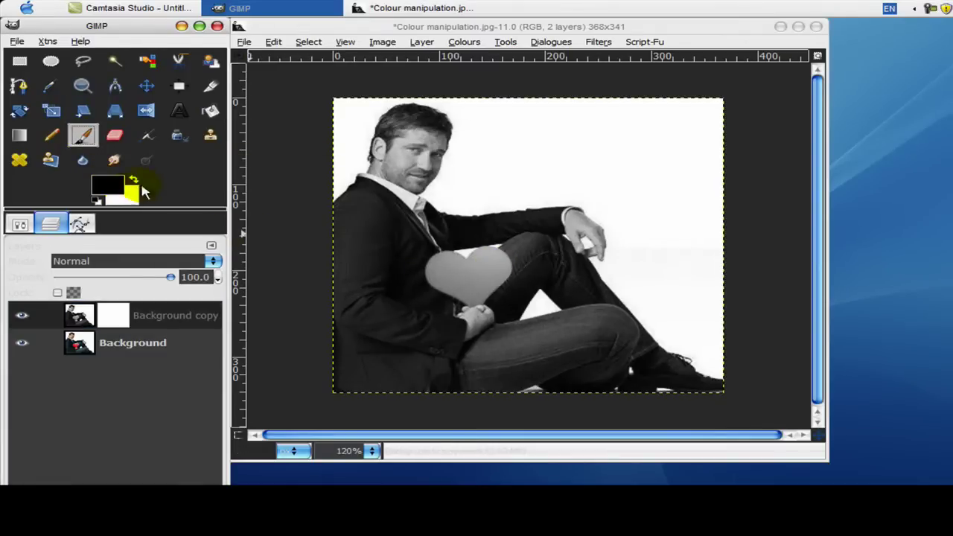
click(112, 185)
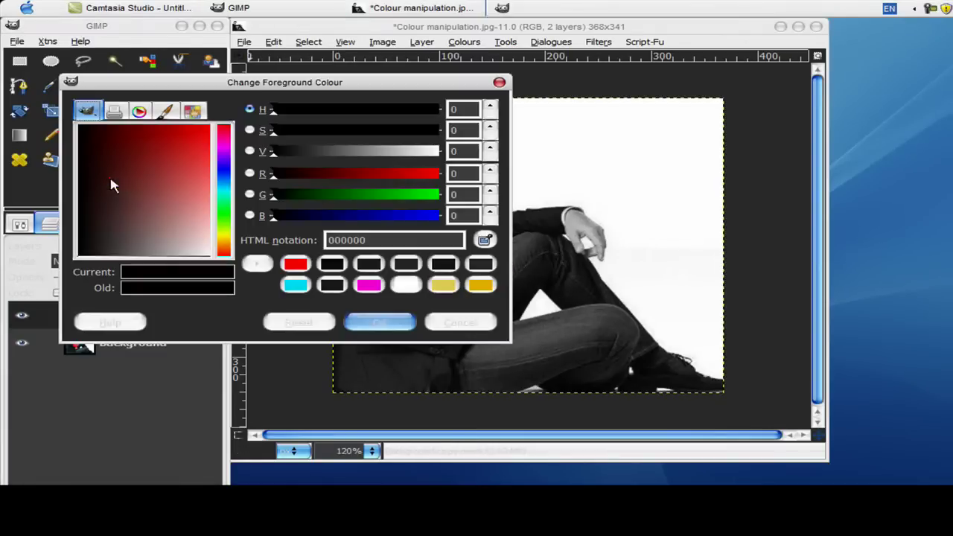
click(398, 325)
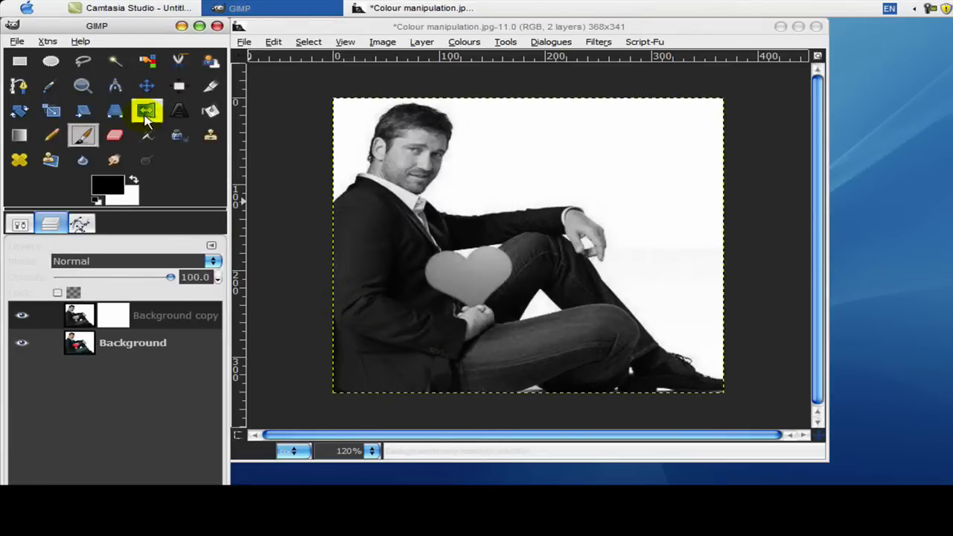
click(82, 85)
click(460, 277)
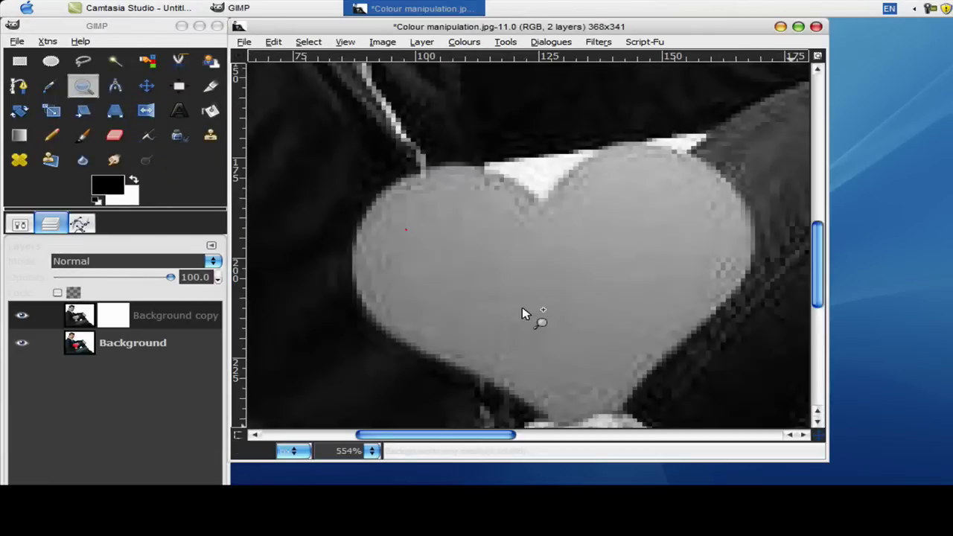
click(694, 353)
drag(695, 353, 726, 368)
mouse_move(585, 309)
mouse_down()
mouse_move(649, 330)
mouse_move(638, 328)
mouse_up()
click(83, 134)
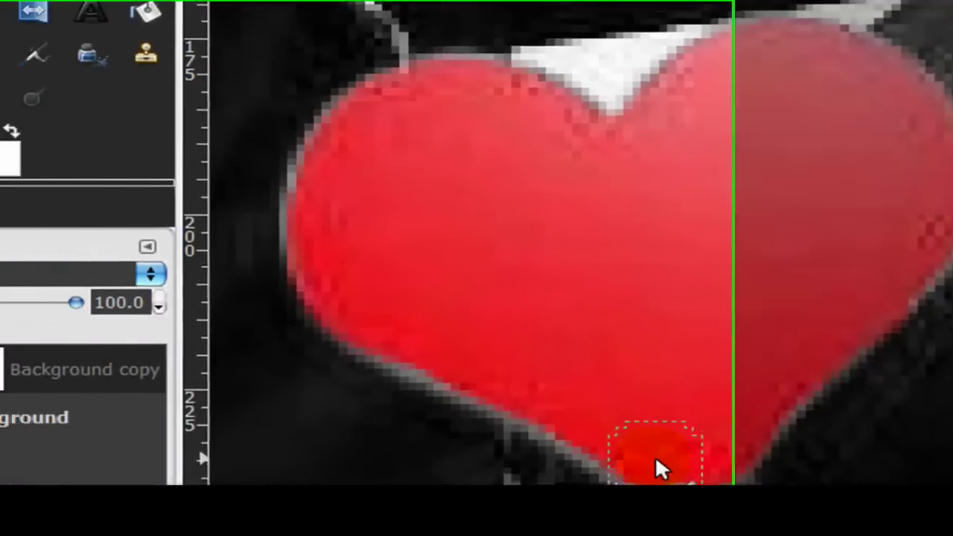
Step: Set the Paintbrush scale to 0.23 and paint along the heart's remaining grey edge on the layer mask
click(221, 314)
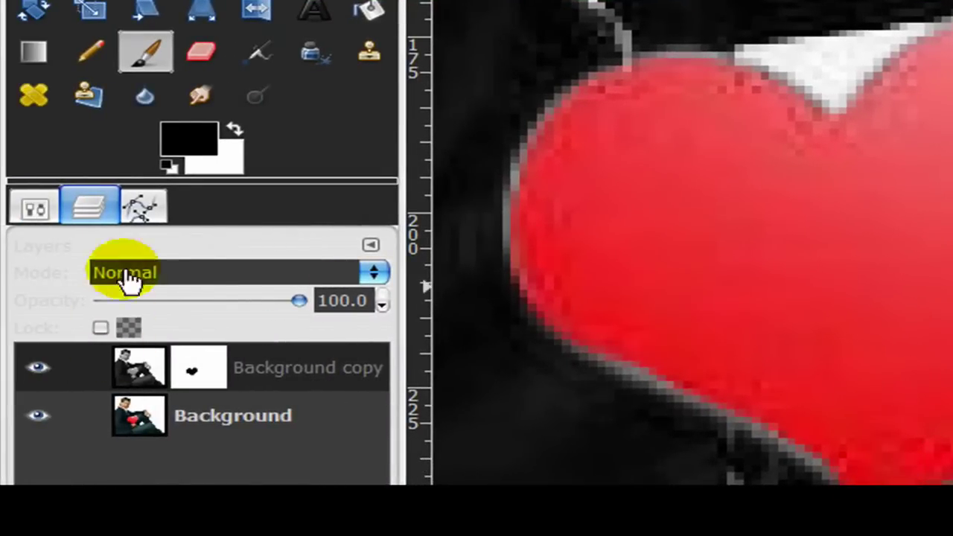
click(38, 210)
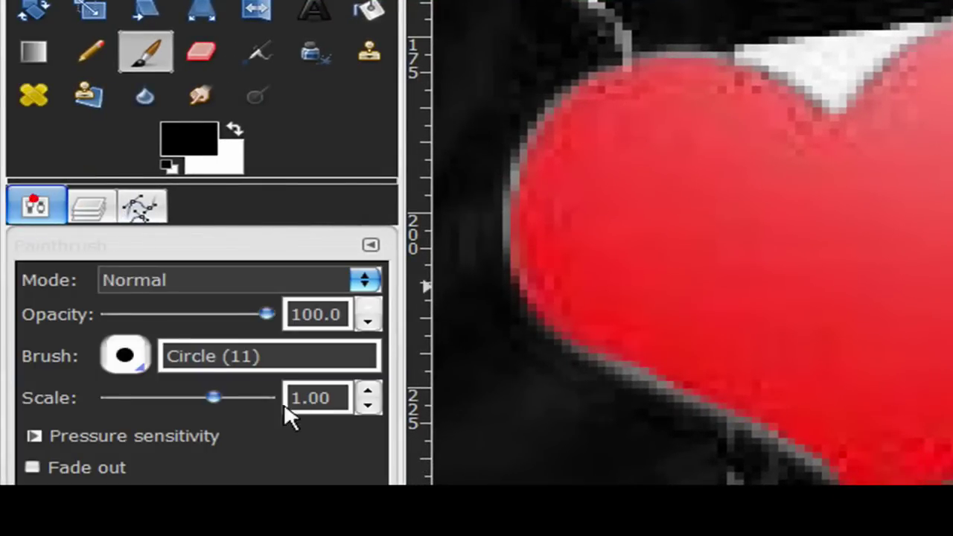
drag(213, 400, 163, 398)
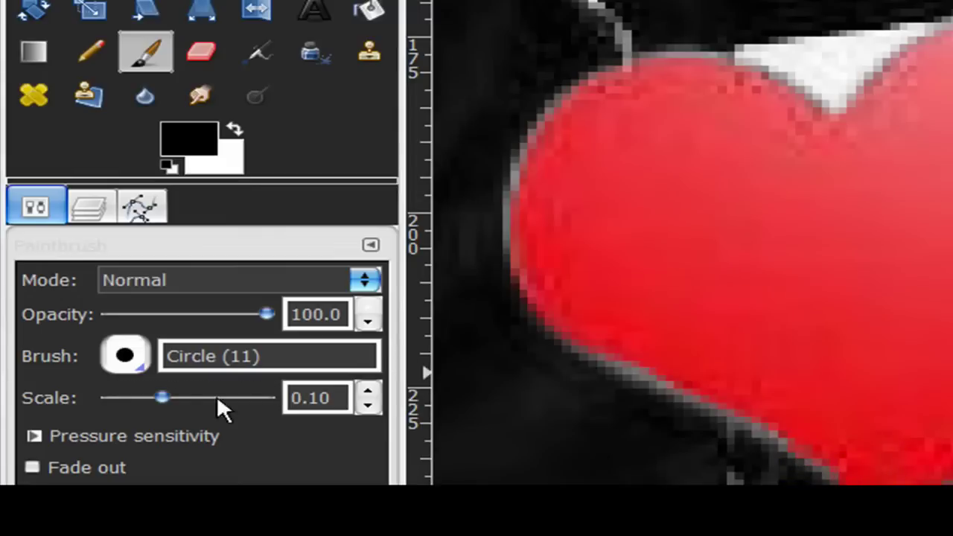
click(175, 388)
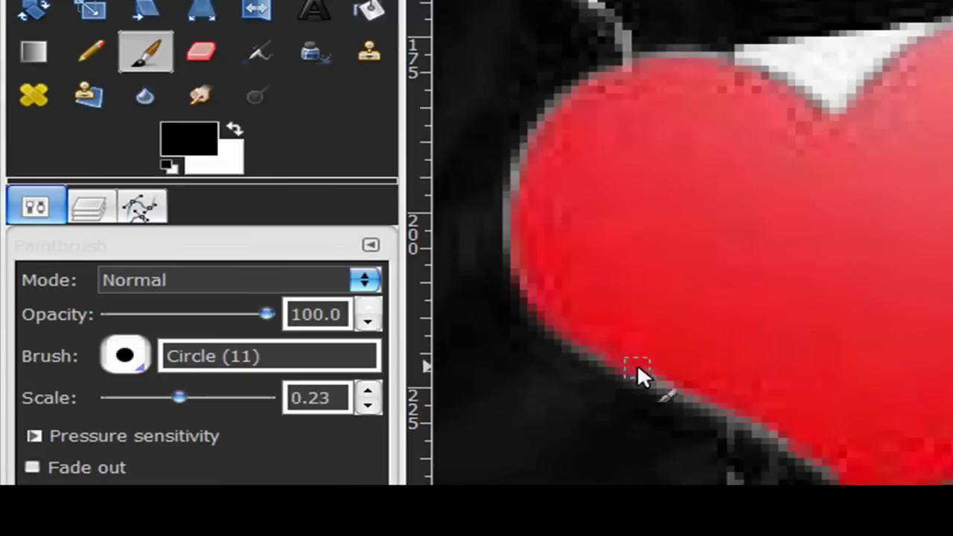
drag(702, 401, 727, 411)
drag(833, 460, 855, 477)
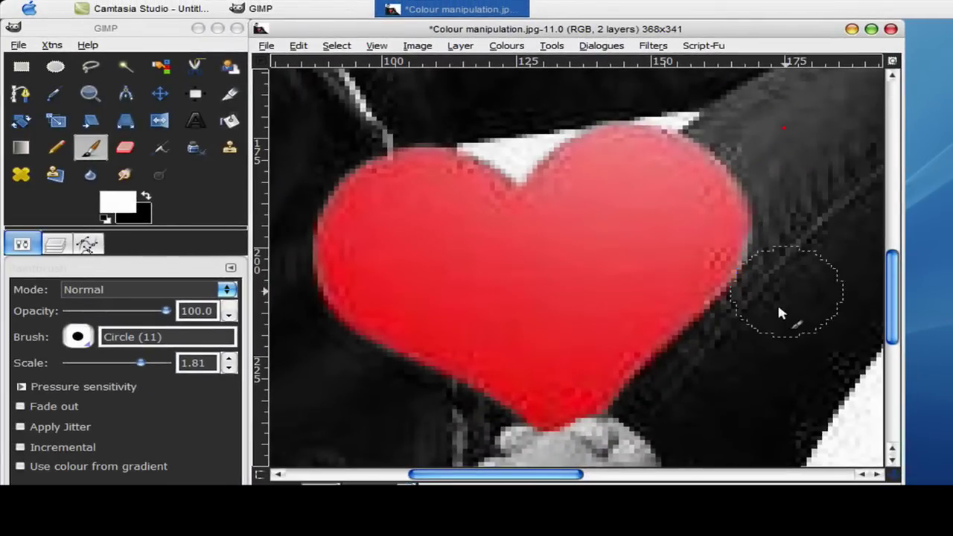
click(201, 362)
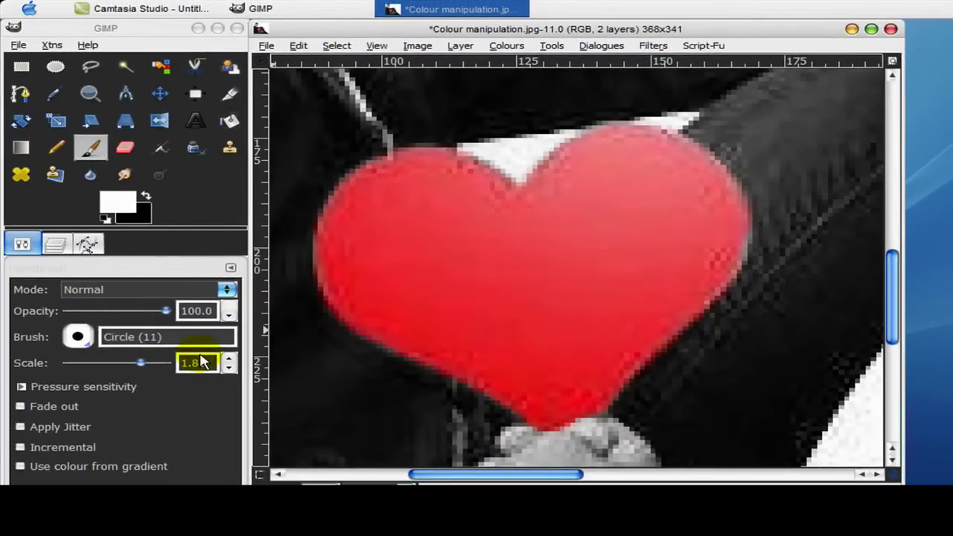
scroll(607, 266, down, 3)
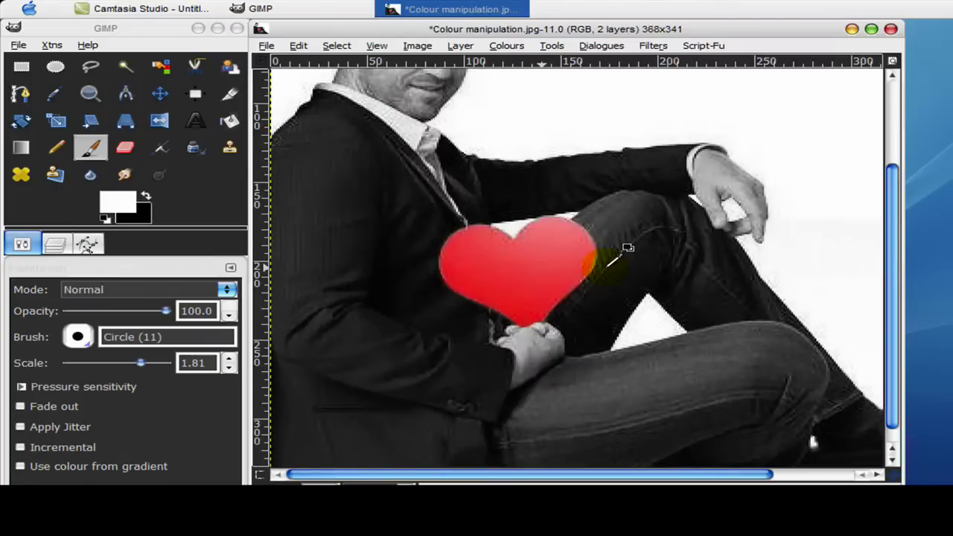
scroll(628, 248, down, 1)
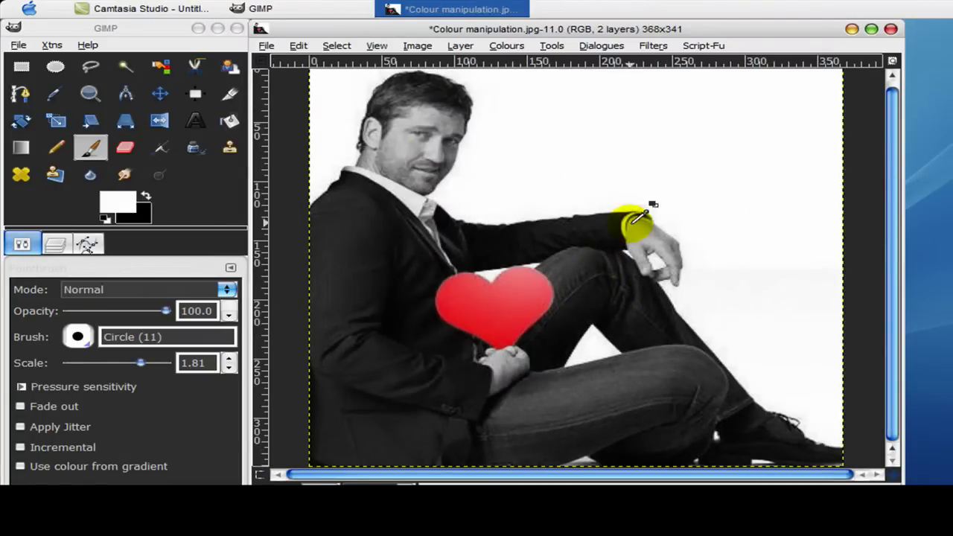
scroll(585, 189, down, 1)
scroll(583, 195, up, 1)
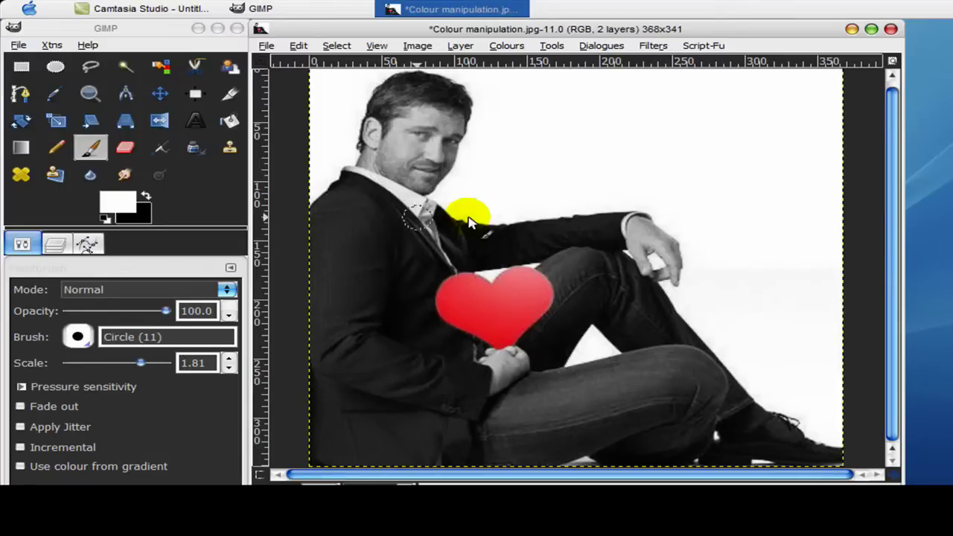
click(134, 62)
click(738, 170)
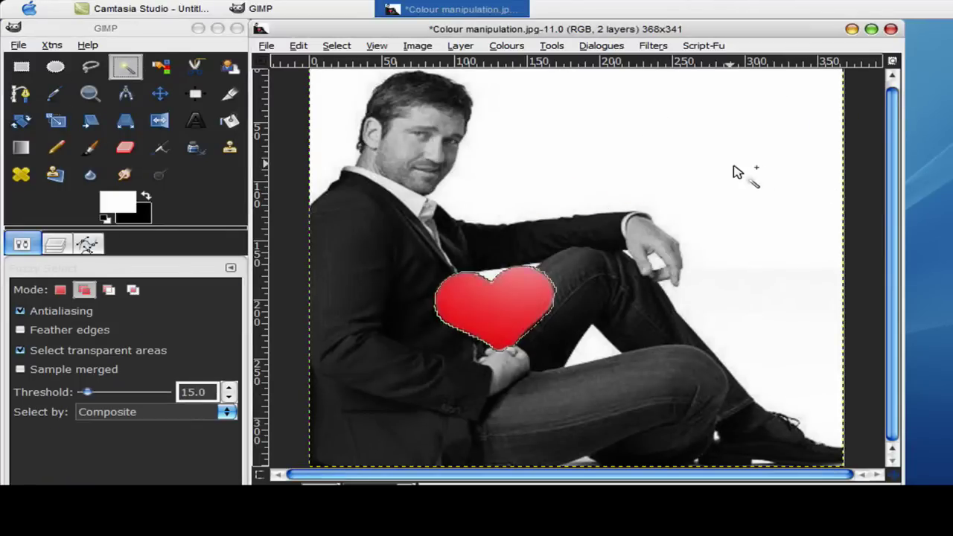
click(496, 297)
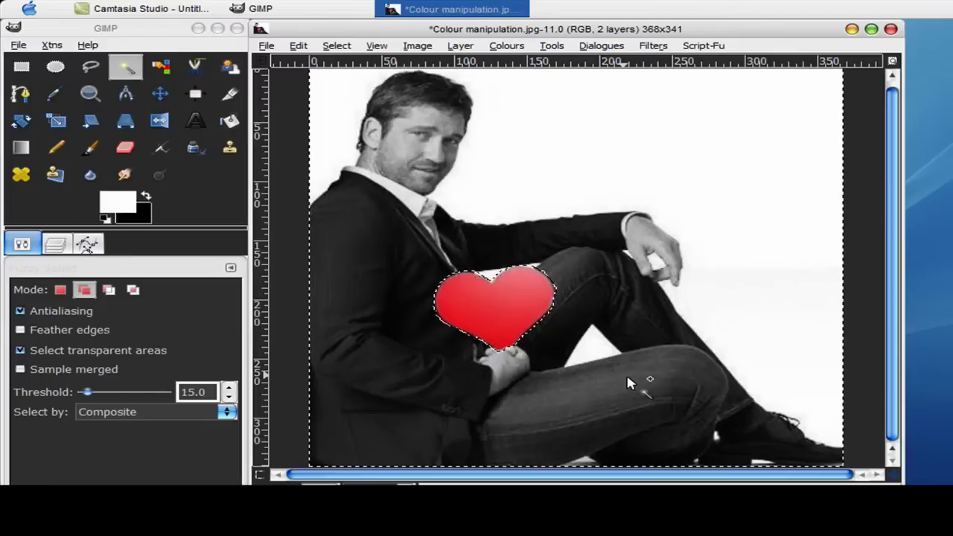
key(ctrl+shift)
ctrl+shift+click(525, 391)
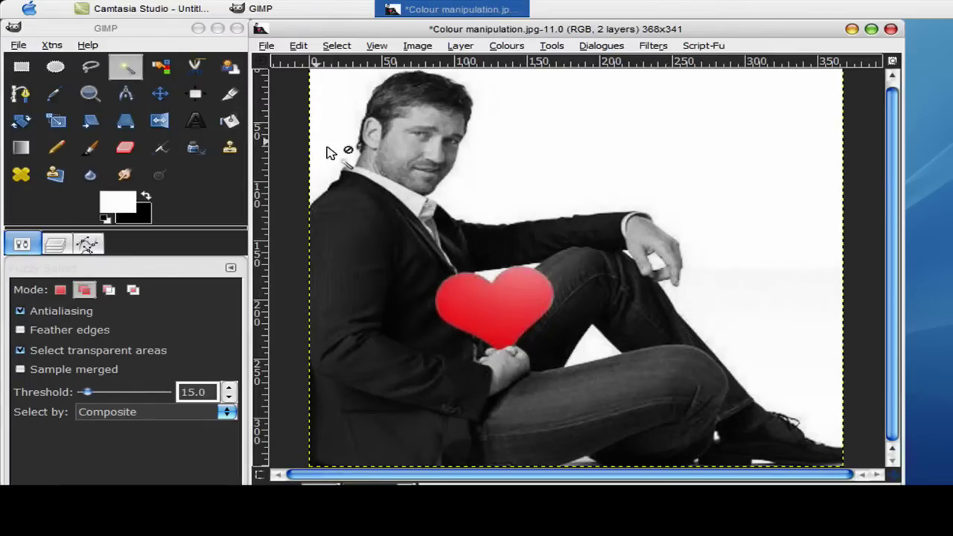
click(90, 93)
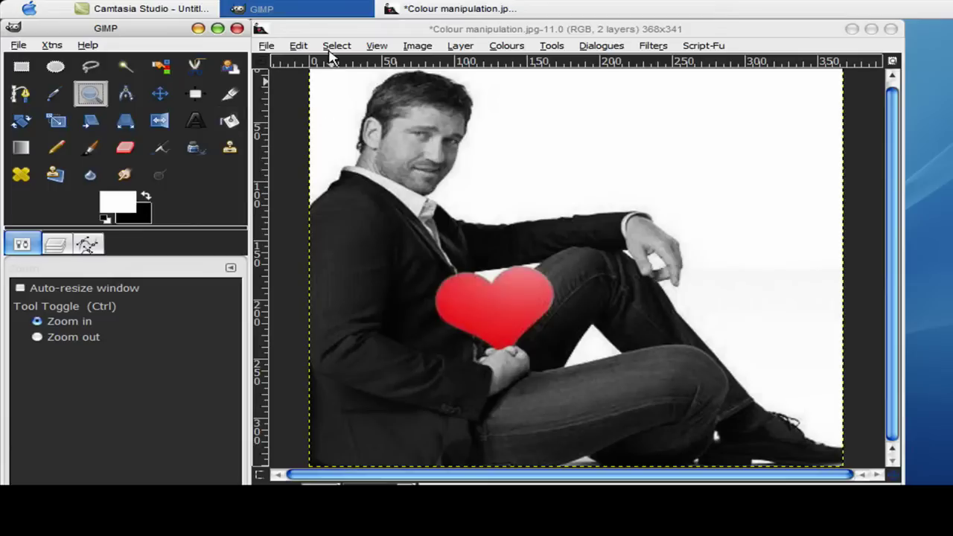
click(337, 45)
click(603, 151)
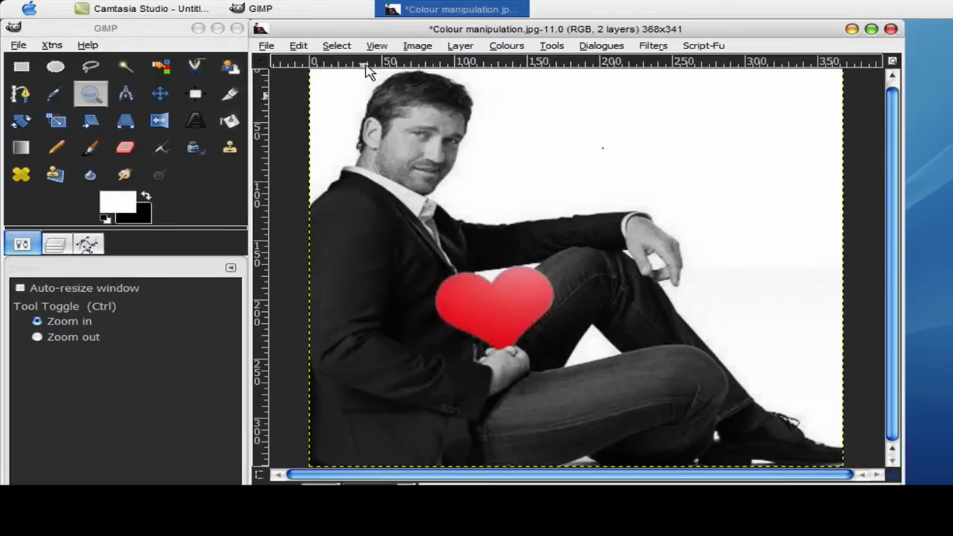
Step: Start a path with the Paths tool at the man's shirt collar and trace up the back of his neck to behind the ear
drag(354, 74, 493, 192)
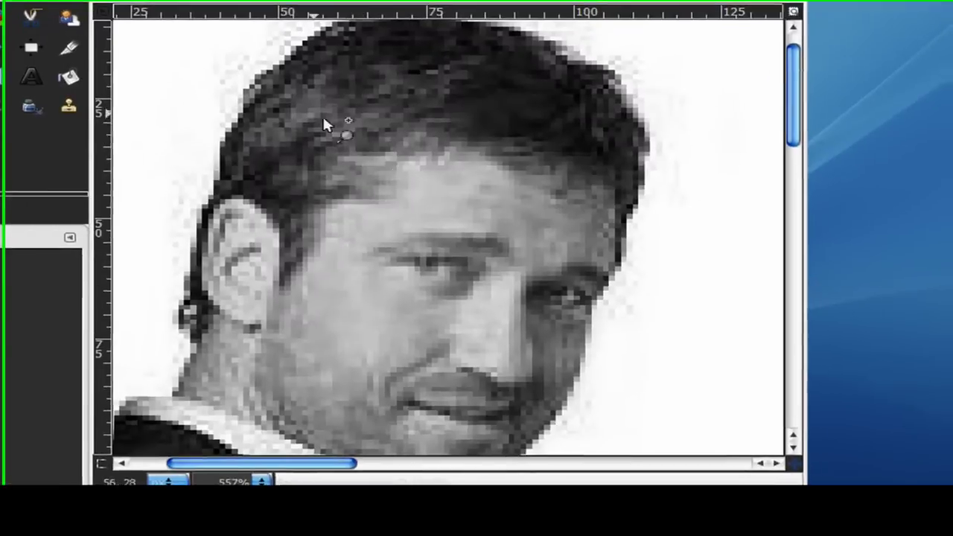
drag(331, 198, 400, 181)
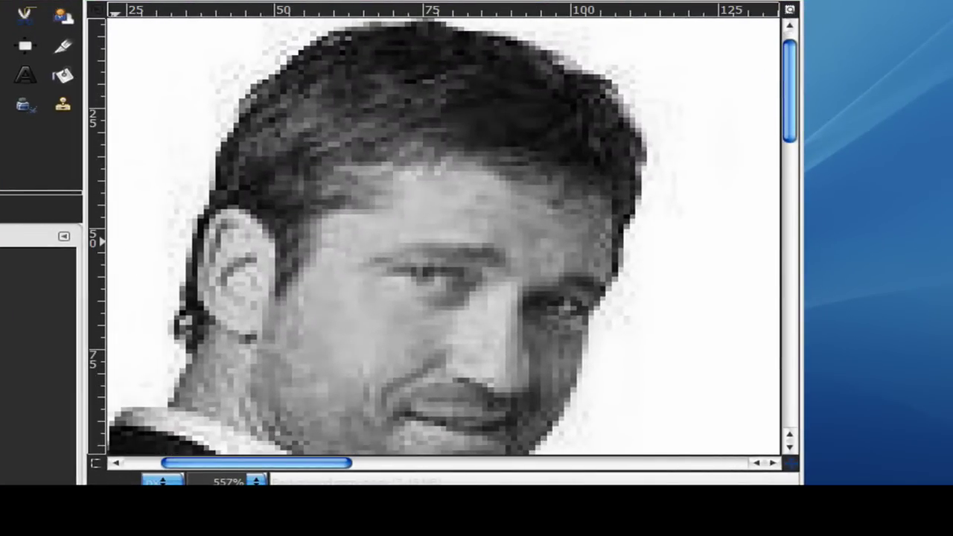
key(b)
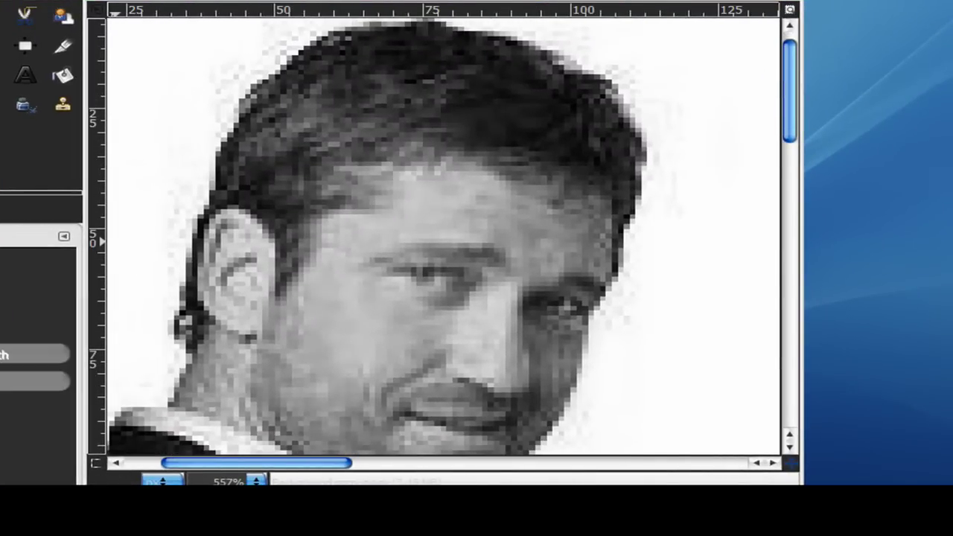
click(167, 406)
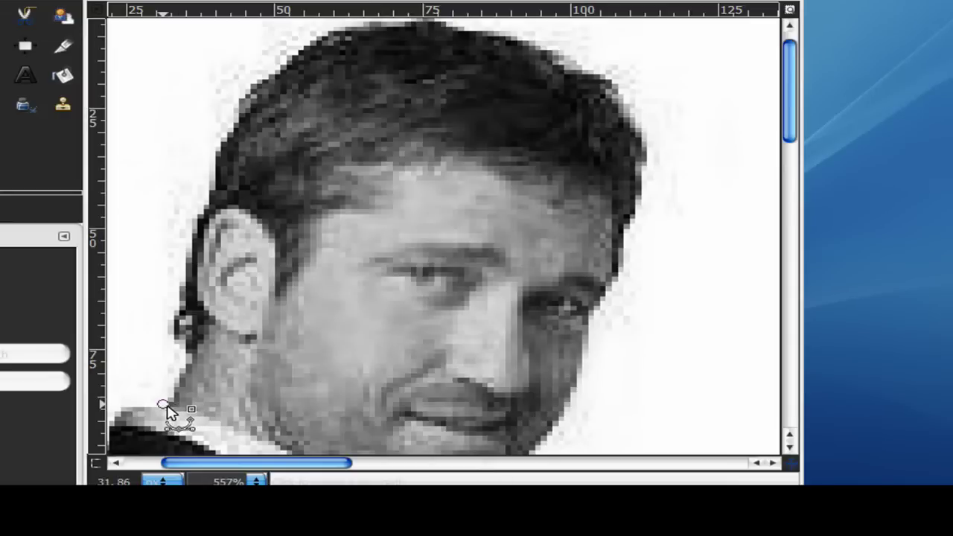
click(193, 354)
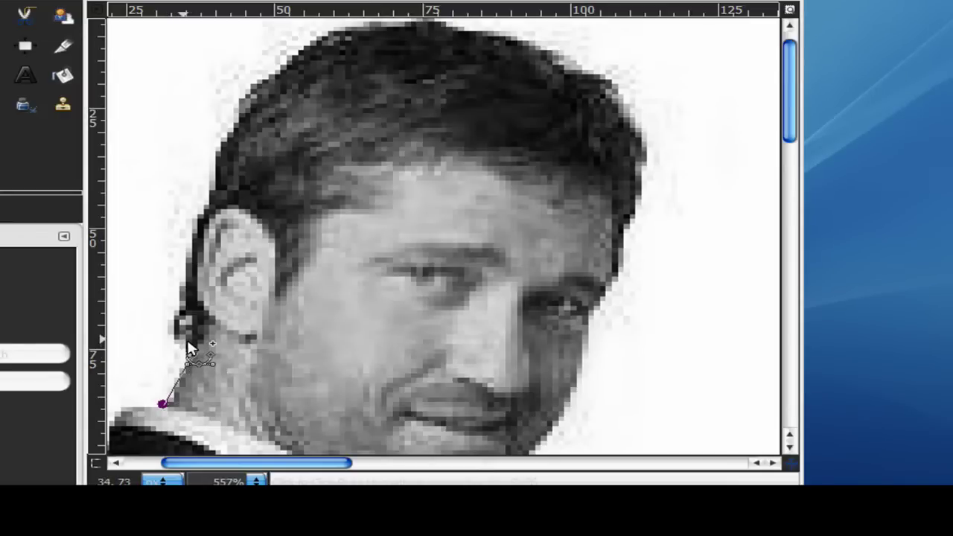
click(183, 338)
click(170, 337)
click(170, 326)
click(173, 318)
click(185, 308)
click(181, 288)
click(186, 271)
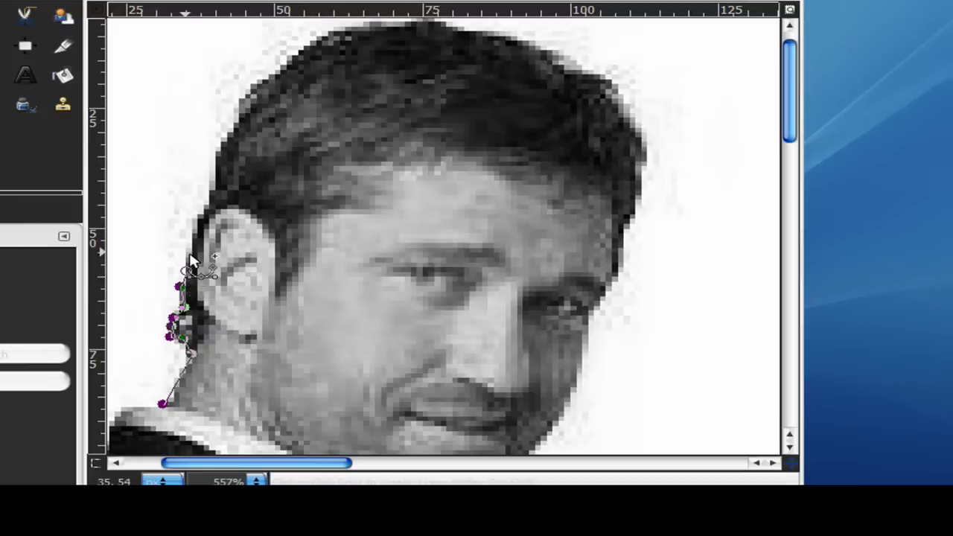
Step: Continue the path from behind the ear up along the hair at the back of the man's head
click(185, 251)
click(190, 247)
click(191, 230)
click(195, 218)
click(198, 210)
click(206, 204)
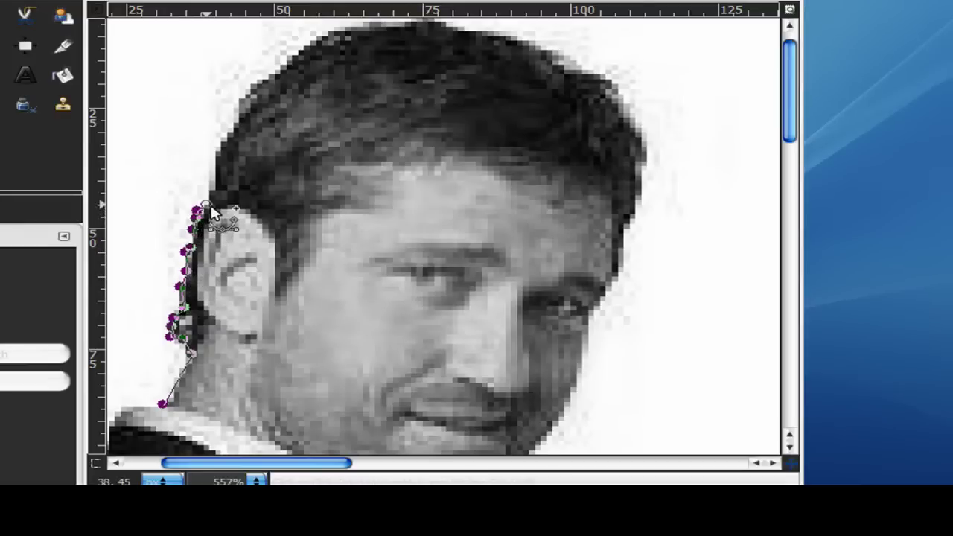
drag(212, 213, 224, 184)
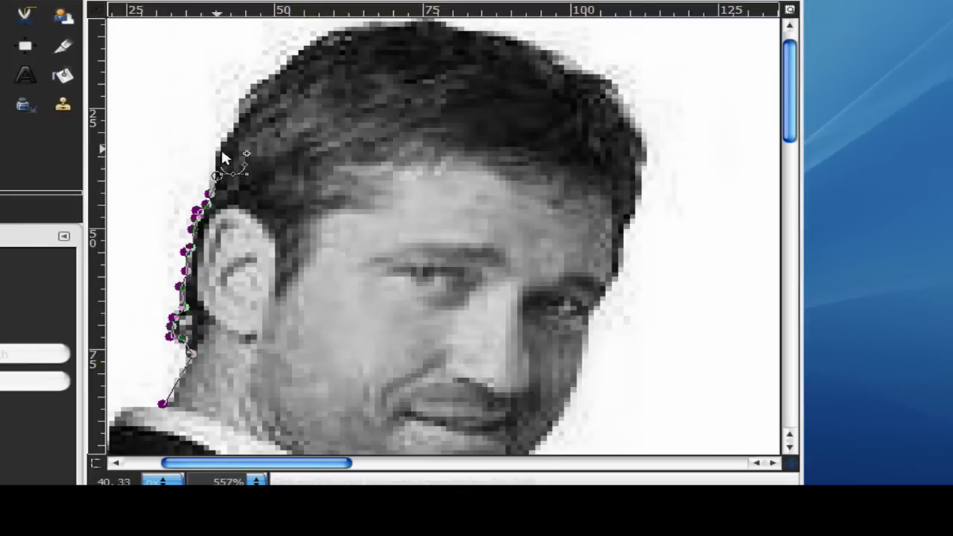
click(217, 149)
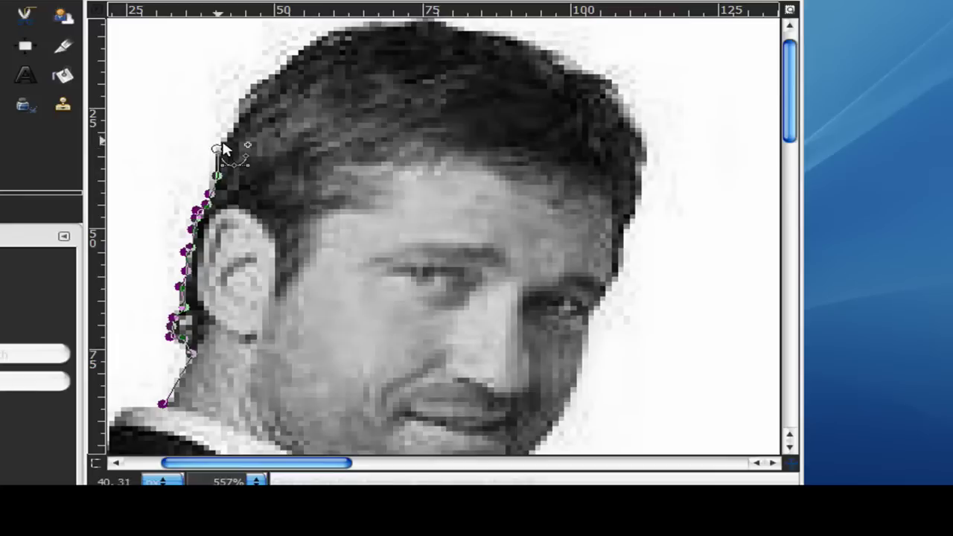
click(236, 104)
click(239, 94)
click(253, 84)
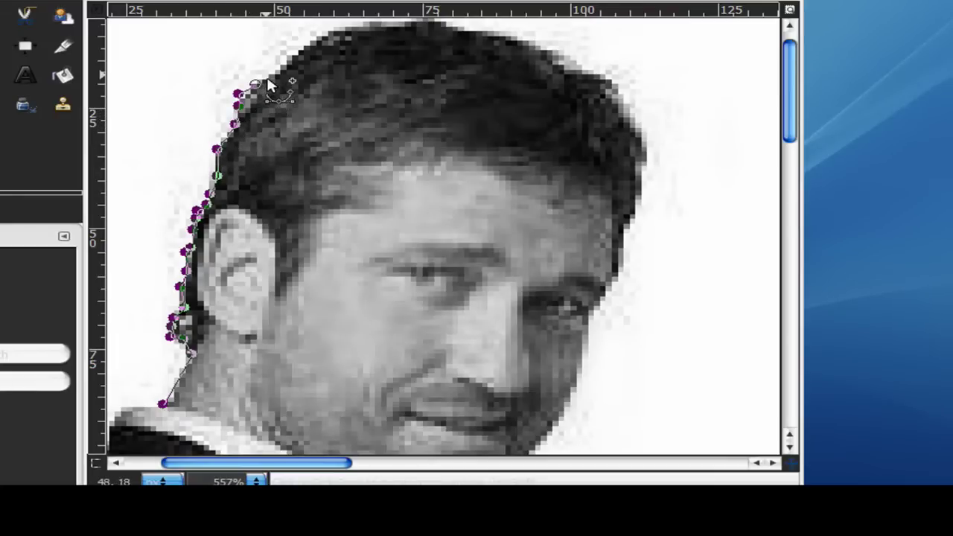
Step: Extend the path over the crown of the man's head, placing anchors along the upper hair edge
click(266, 74)
click(286, 63)
click(305, 46)
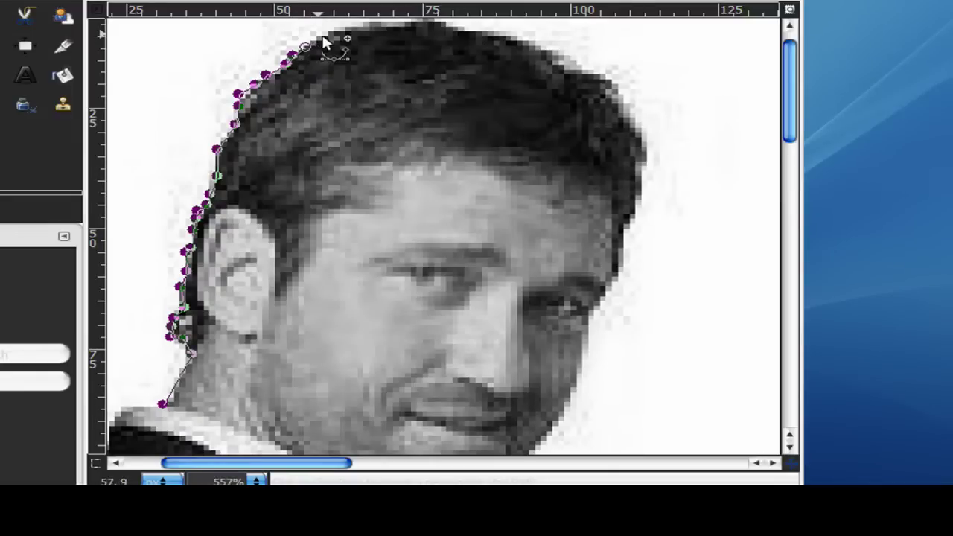
click(319, 34)
click(358, 21)
click(377, 22)
click(398, 22)
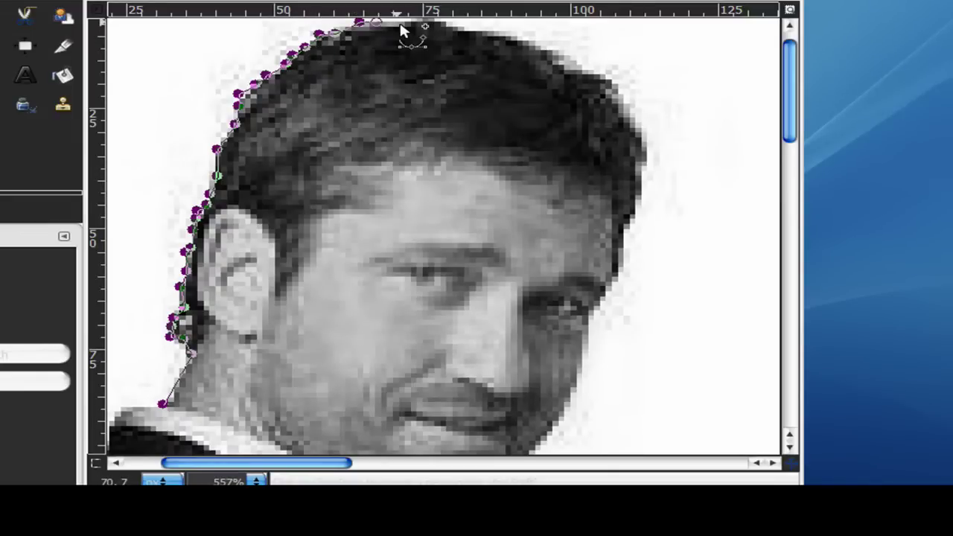
click(432, 22)
click(455, 33)
click(477, 33)
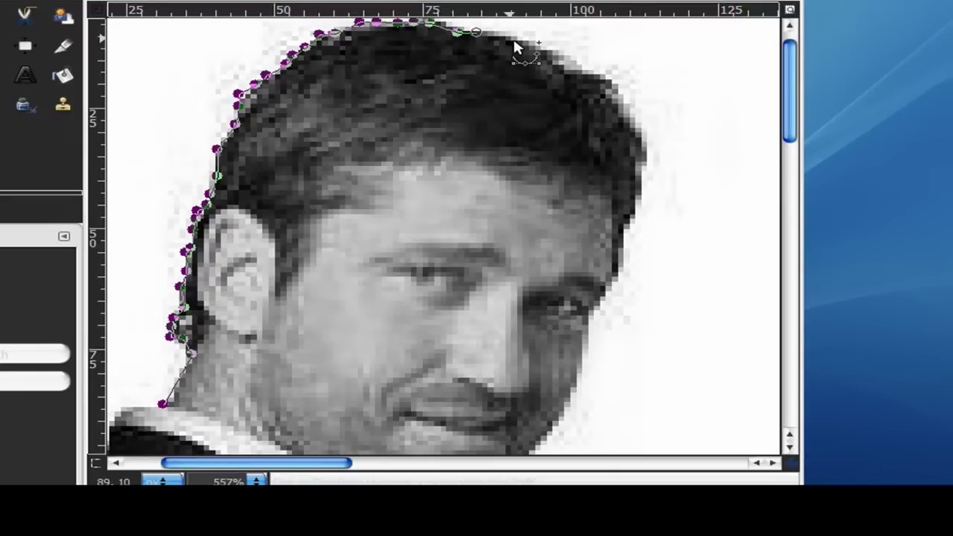
Step: Trace the path along the hair outline from the crown to the front of the man's head
click(508, 38)
click(522, 39)
click(548, 55)
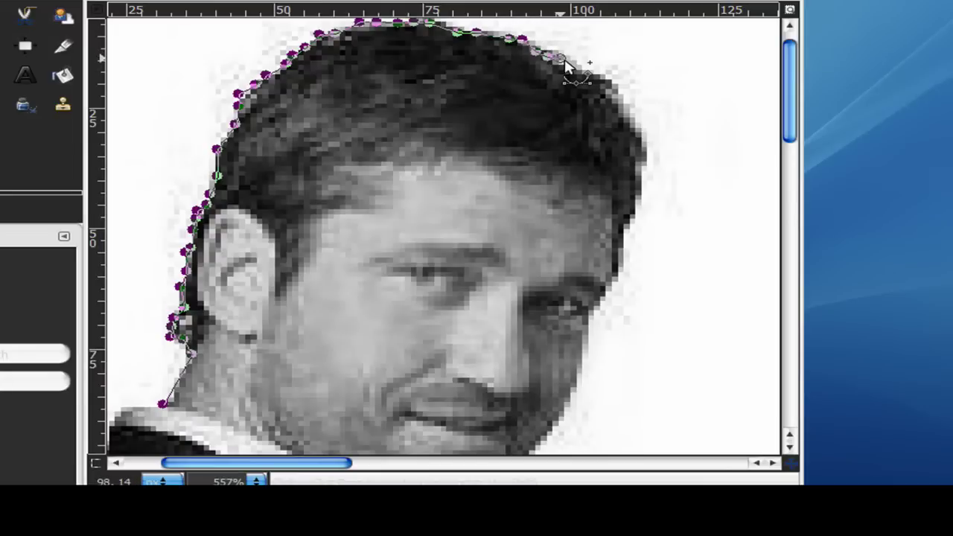
click(562, 60)
click(575, 70)
click(601, 73)
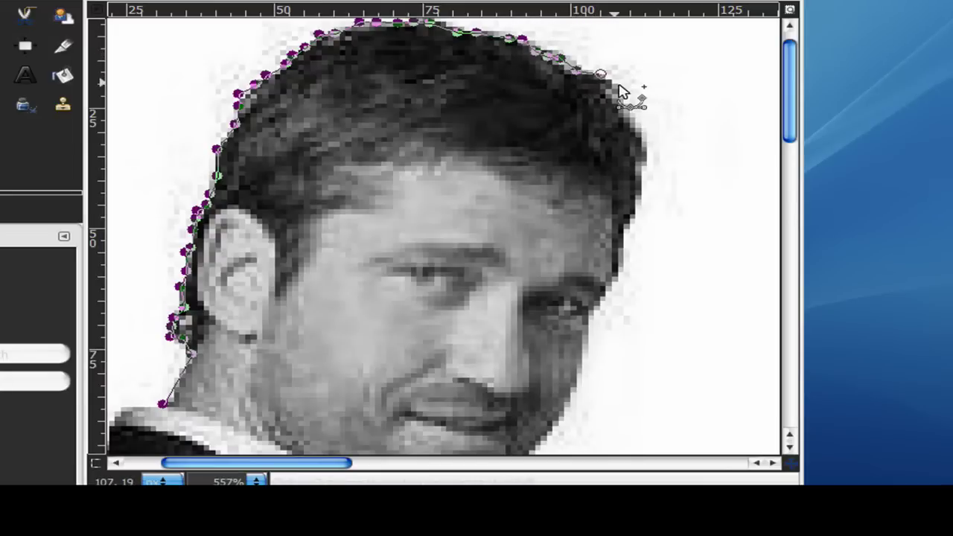
click(615, 82)
click(620, 111)
click(635, 121)
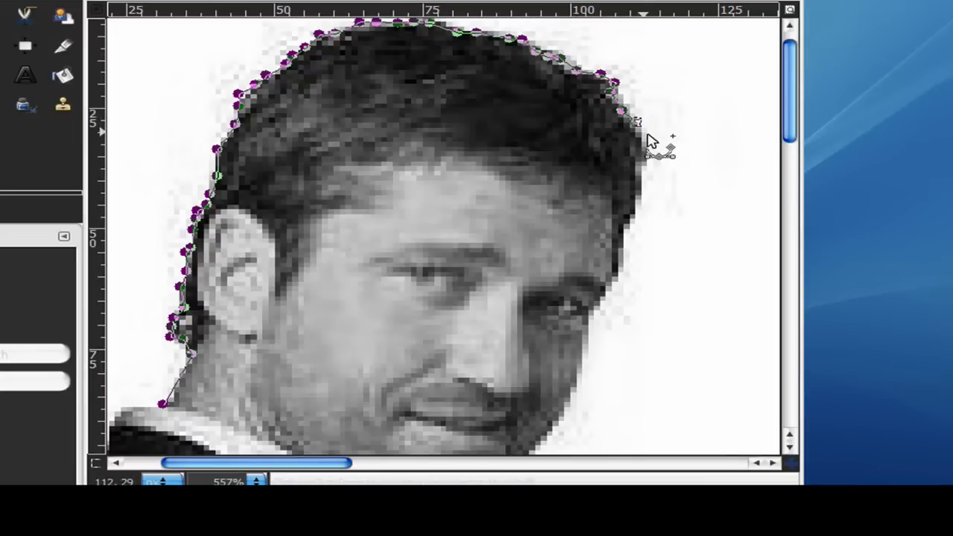
Step: Bring the path down the front hair edge and forehead to the man's far eyebrow
click(645, 132)
click(639, 159)
click(637, 170)
click(634, 186)
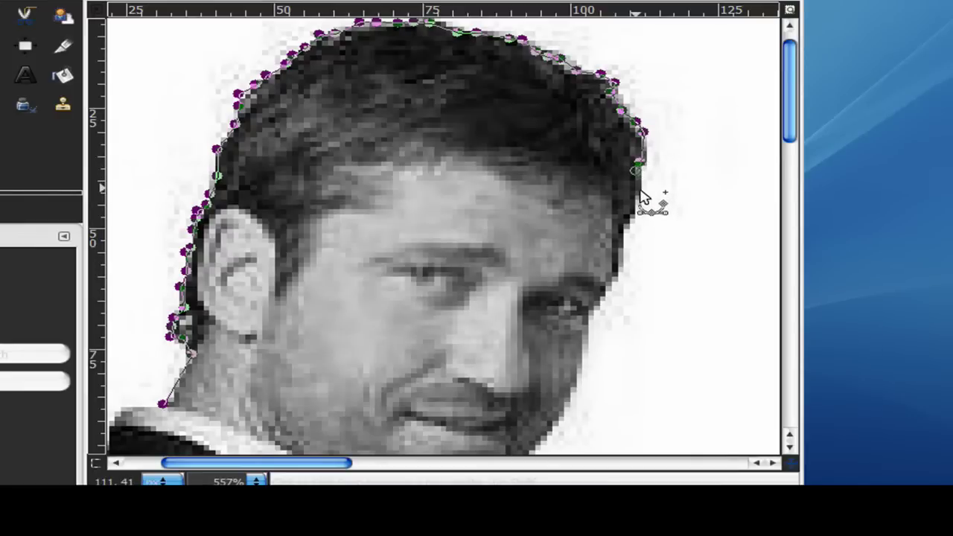
click(632, 202)
click(632, 216)
click(622, 225)
click(624, 239)
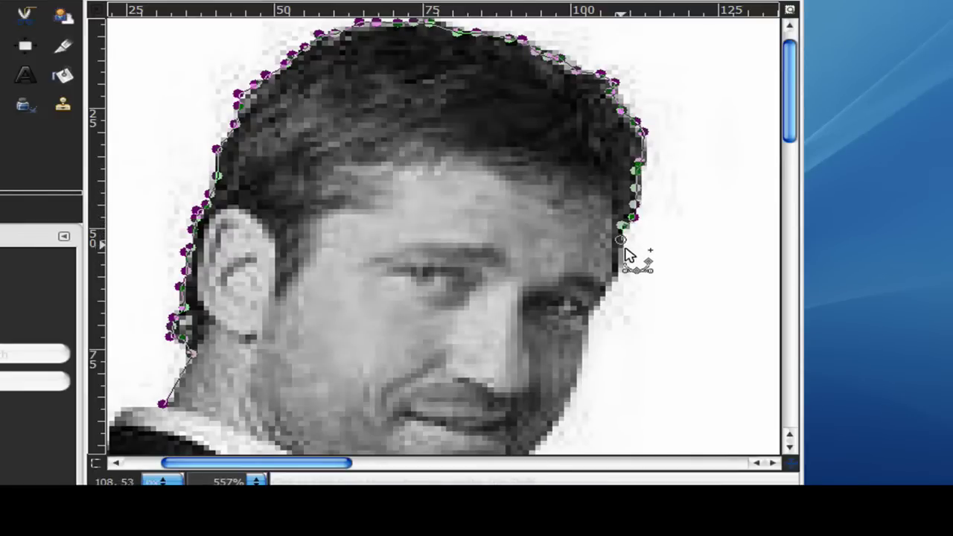
click(619, 266)
click(620, 275)
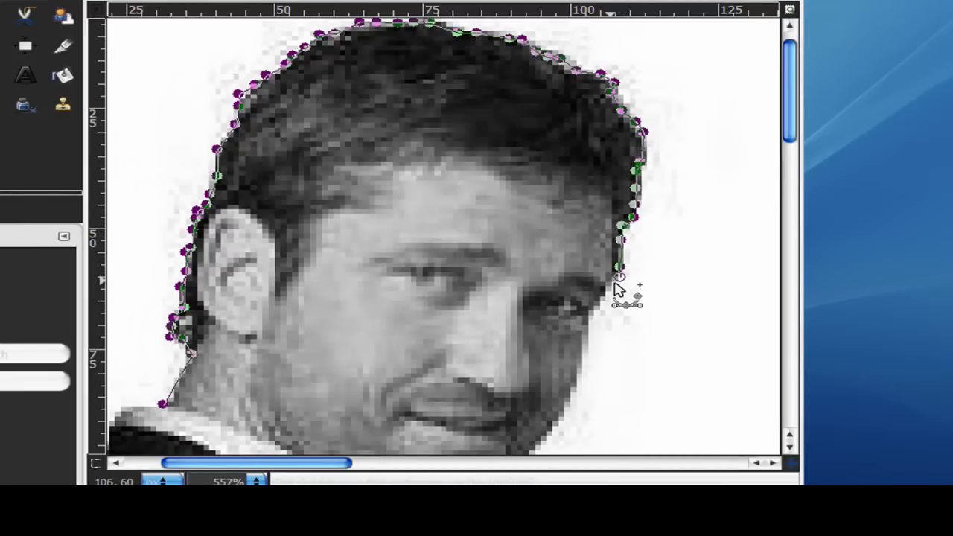
click(611, 282)
Step: Continue the path down the far cheek and jaw to the underside of the man's chin at the collar
drag(618, 320, 569, 193)
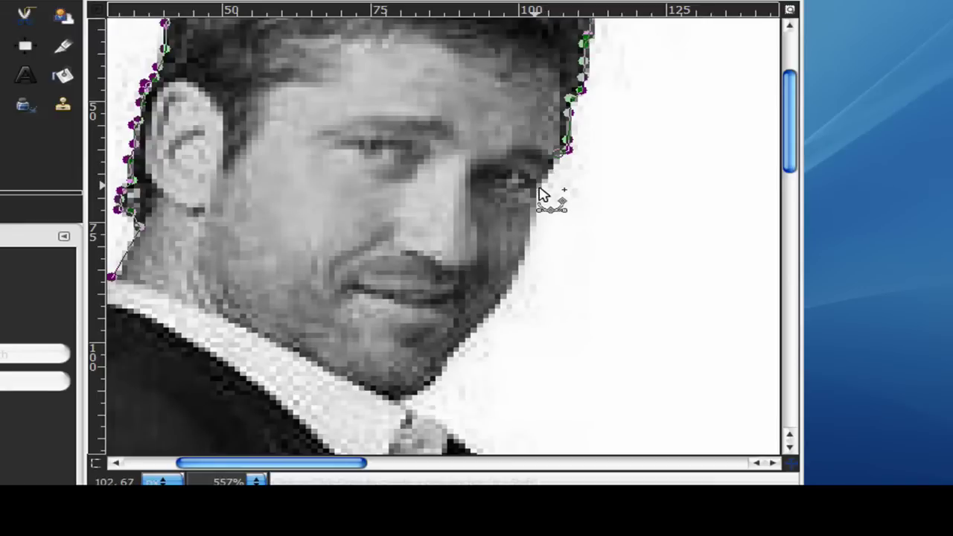
click(528, 240)
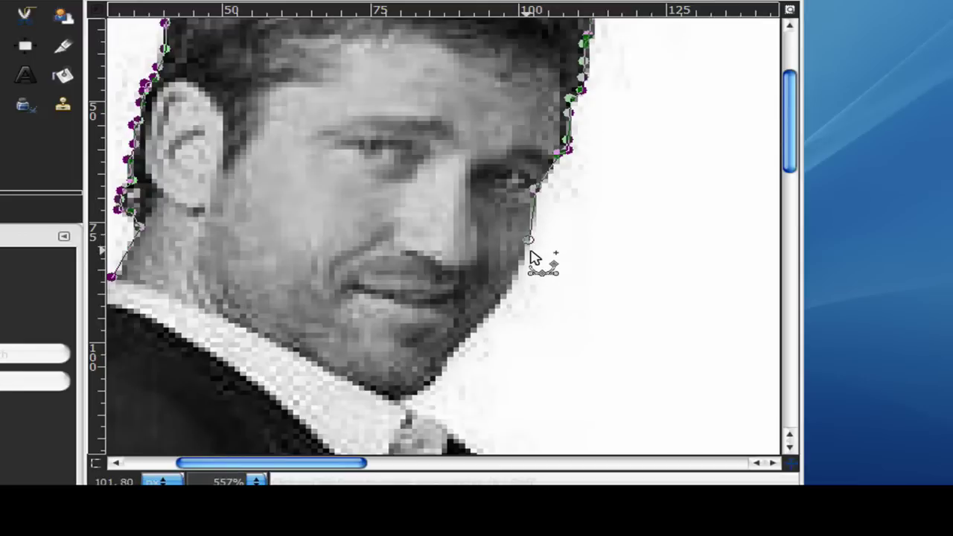
click(519, 268)
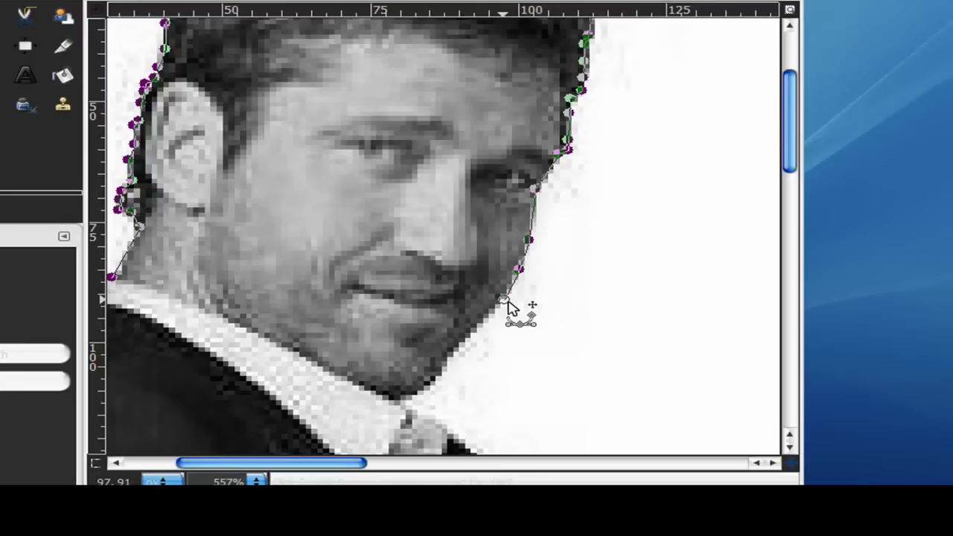
click(470, 326)
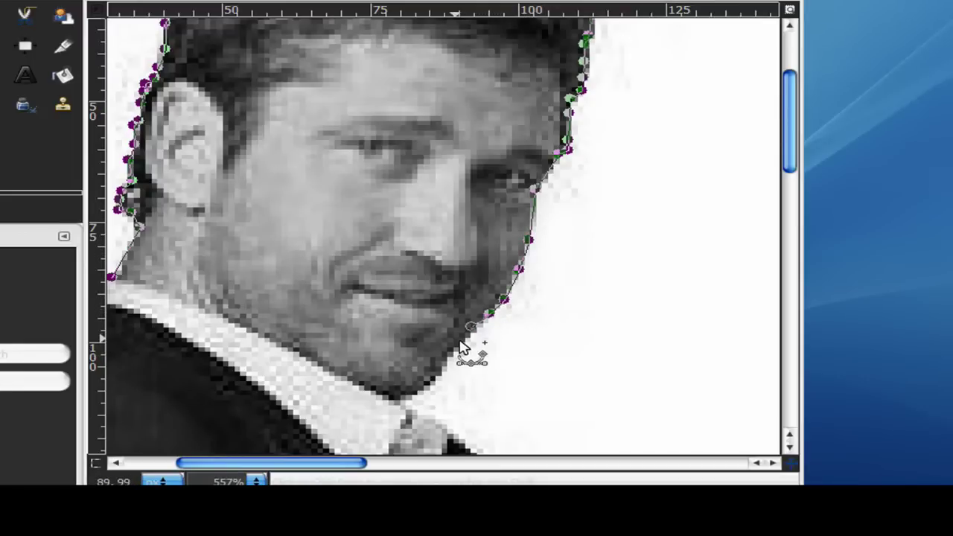
click(459, 345)
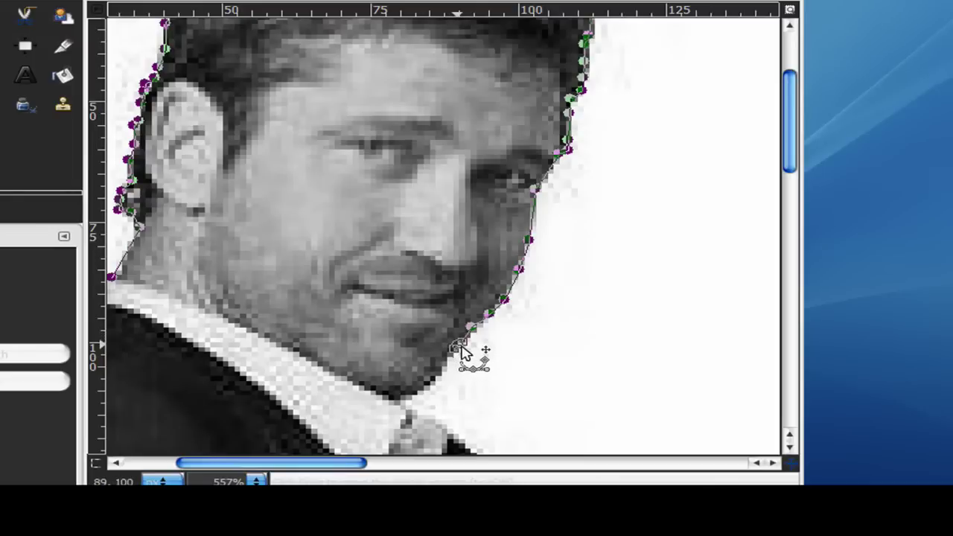
click(442, 368)
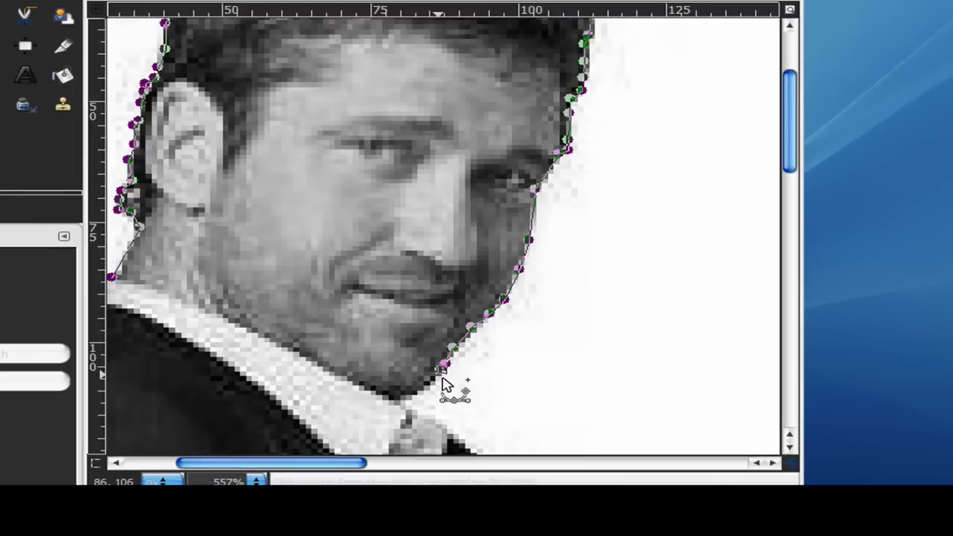
click(402, 391)
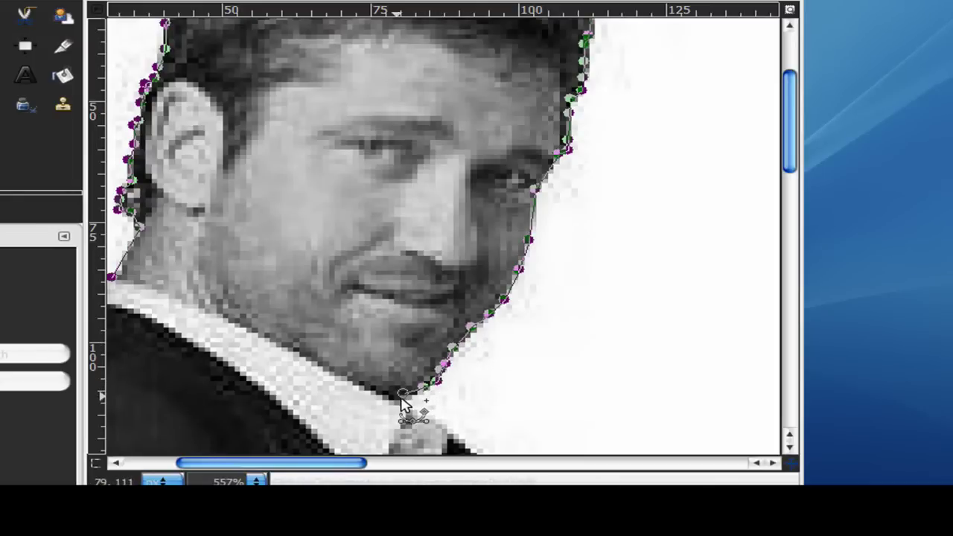
Step: Merge the masked background copy layer down into the Background layer
key(1)
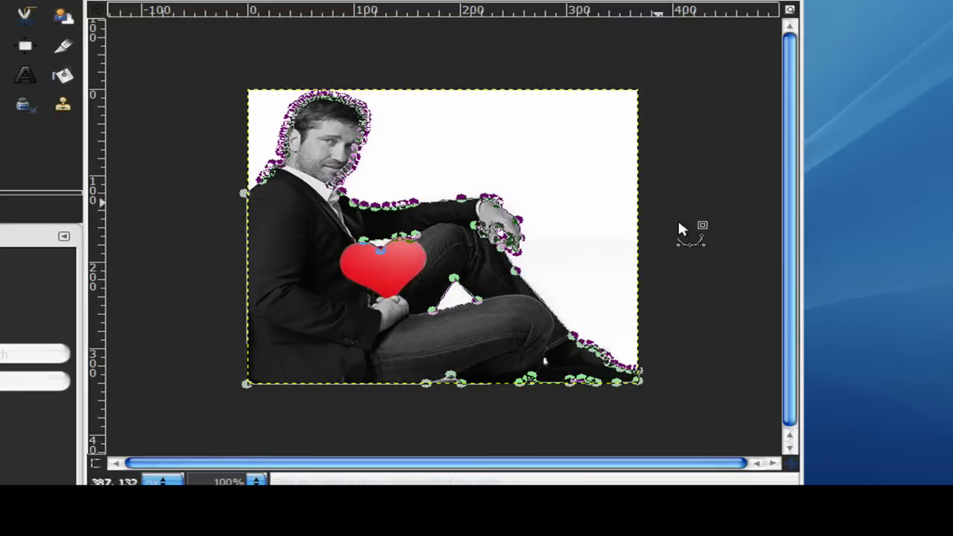
key(plus)
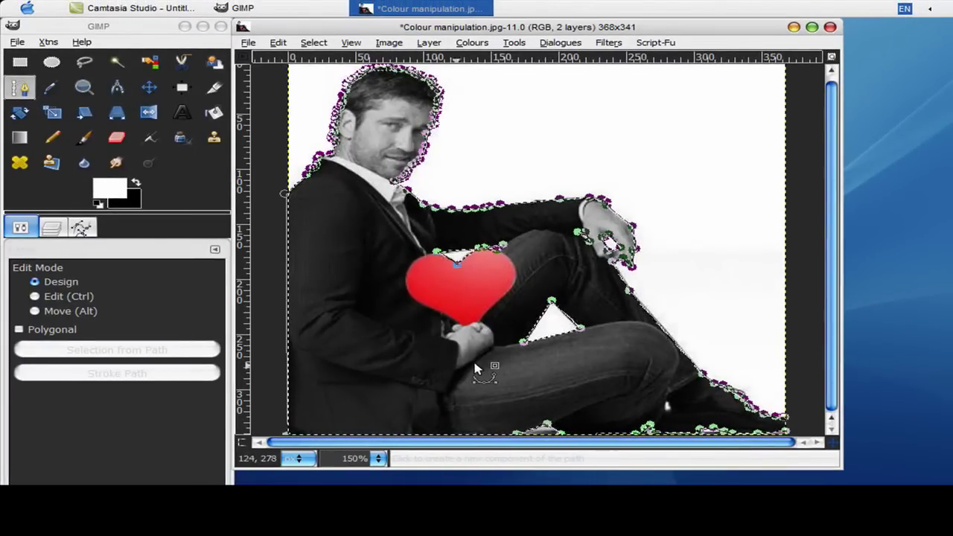
click(50, 227)
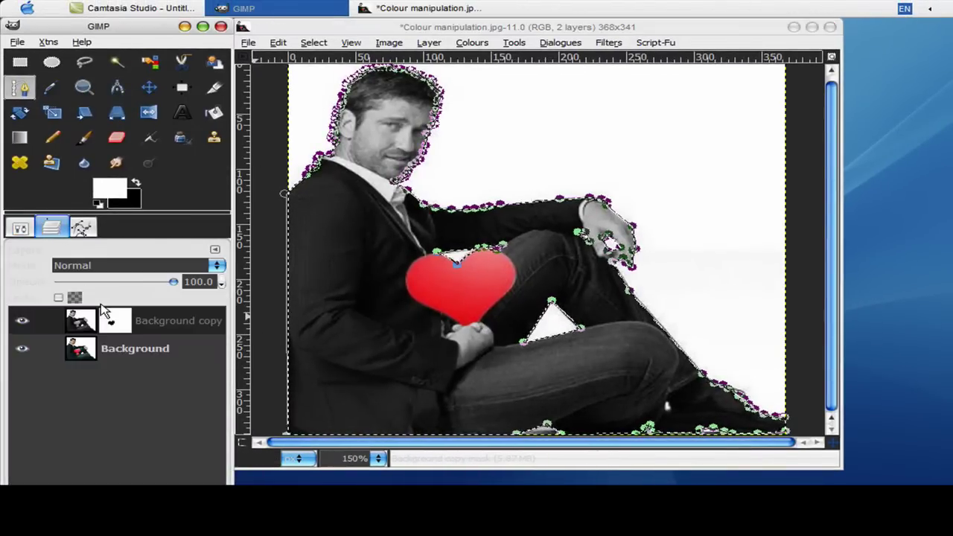
right_click(115, 331)
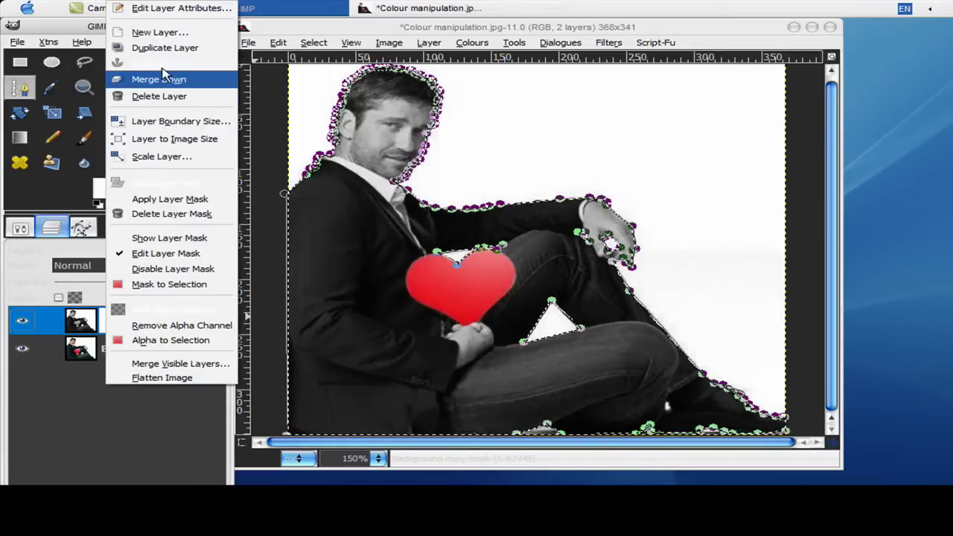
click(160, 79)
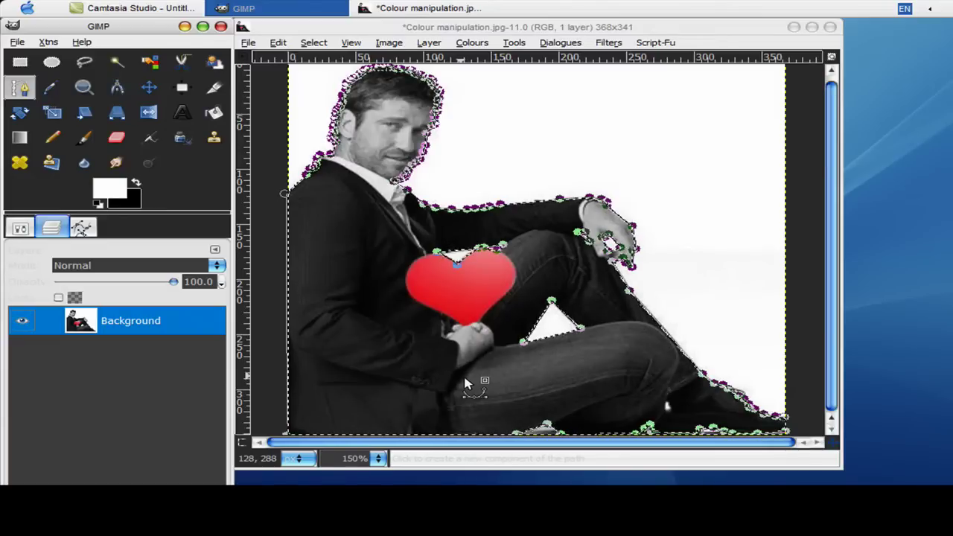
Step: Remove the selected man from the Background layer, clear the selection, and fill the empty silhouette with black using Bucket Fill
key(Delete)
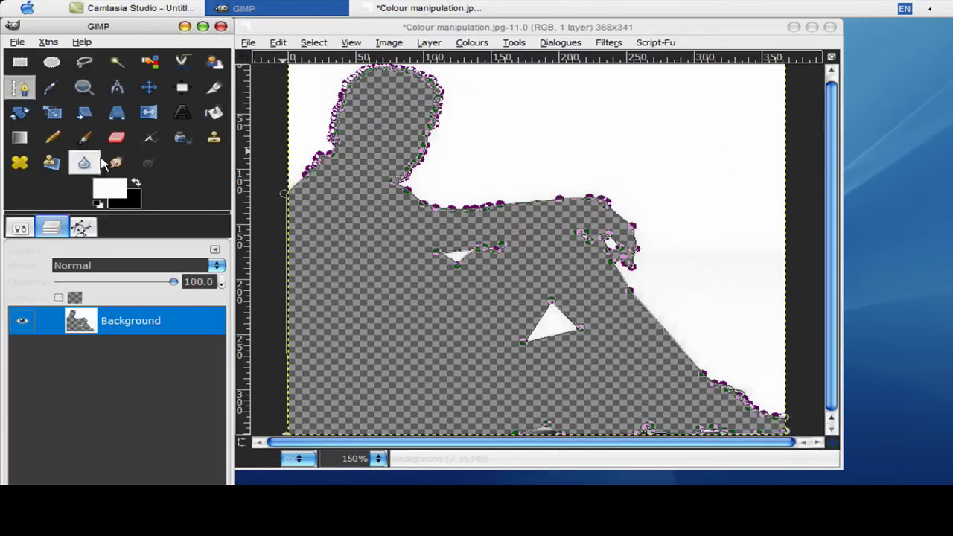
click(215, 112)
key(shift+ctrl+a)
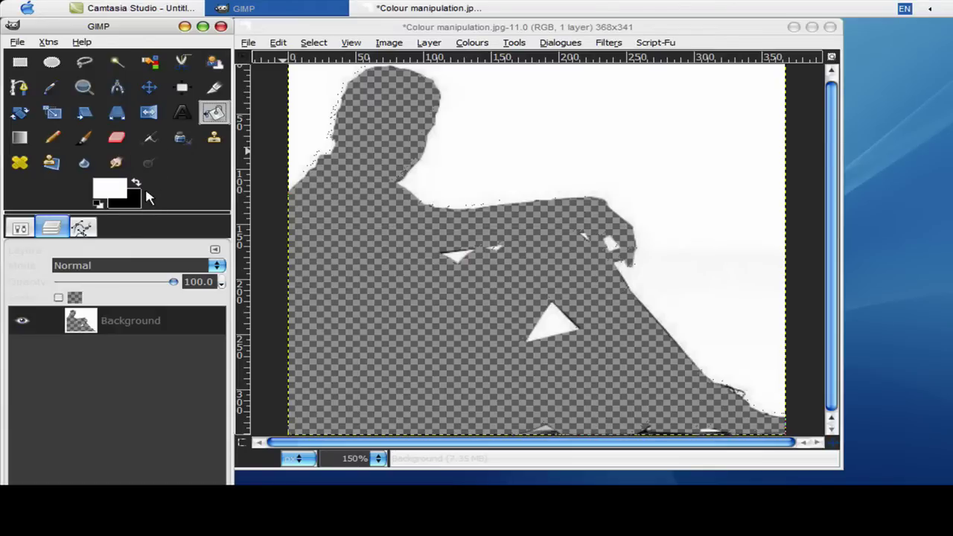
click(136, 182)
click(419, 244)
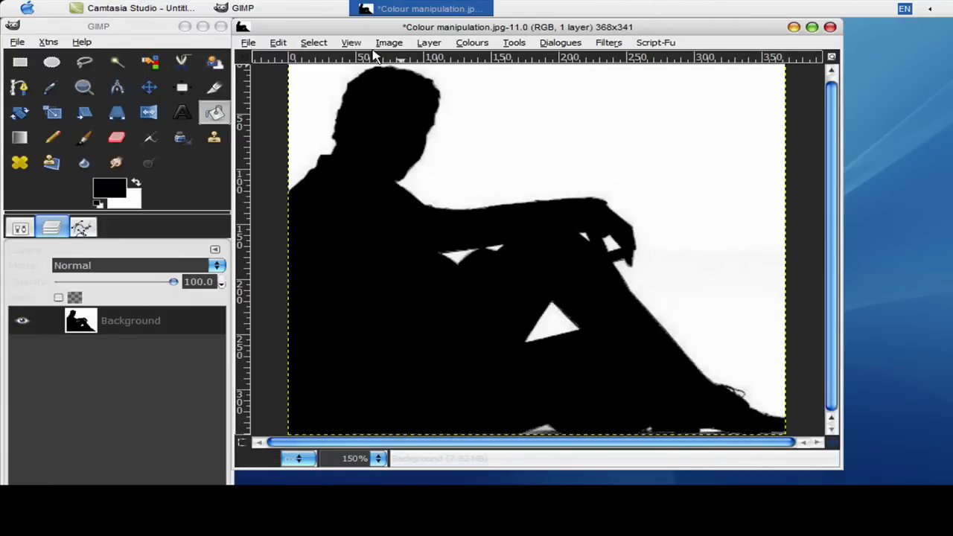
Step: Create a new 368 × 341 pixel image with a transparent background and close Colour manipulation.jpg without saving
click(17, 42)
click(34, 67)
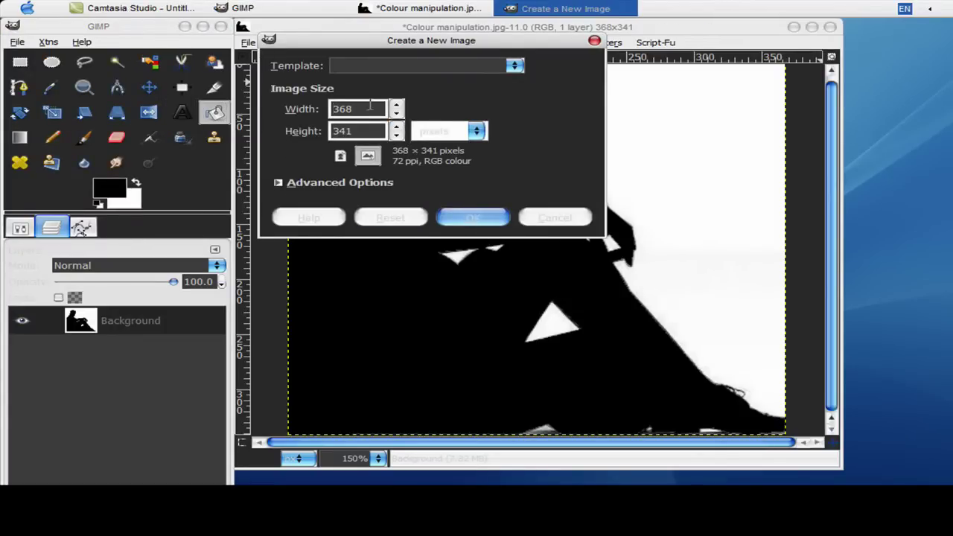
key(Tab)
click(476, 186)
click(453, 187)
click(476, 224)
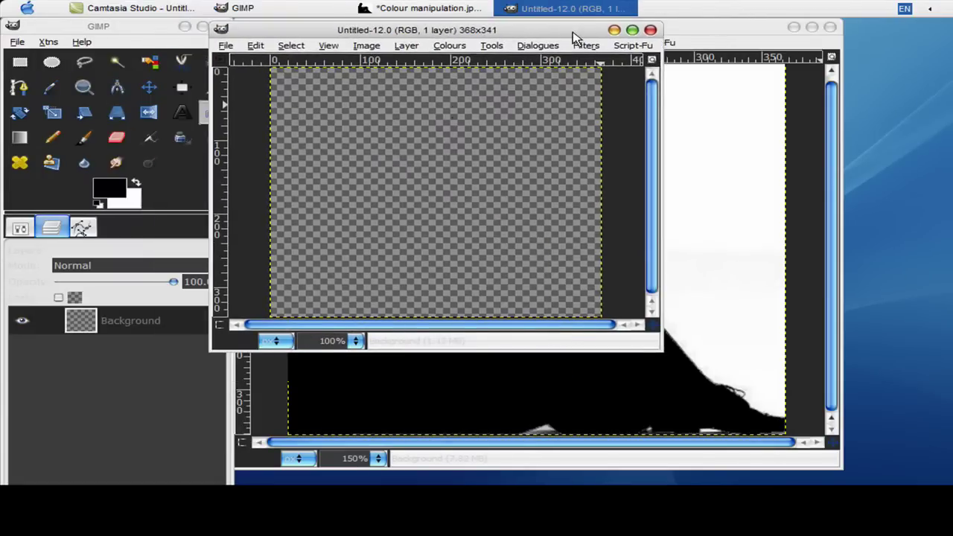
click(794, 27)
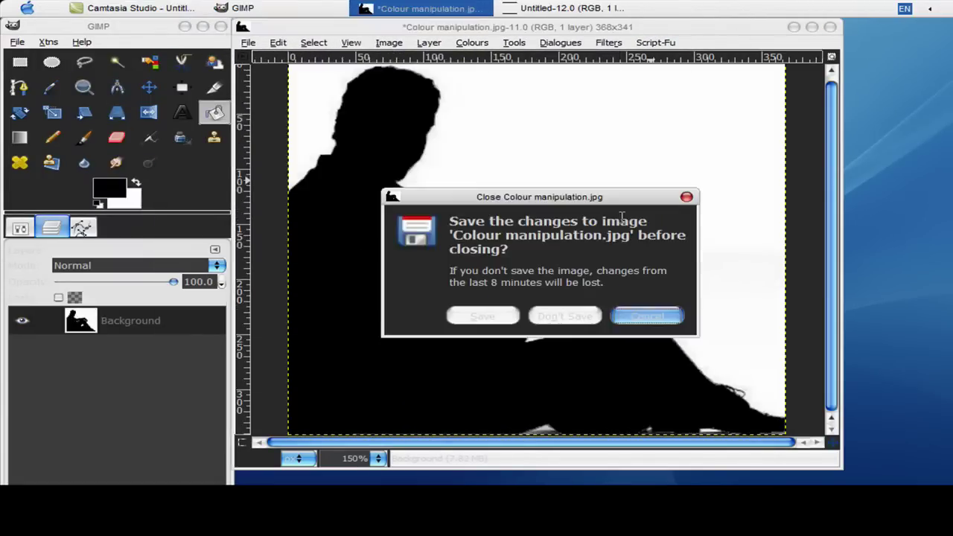
click(600, 318)
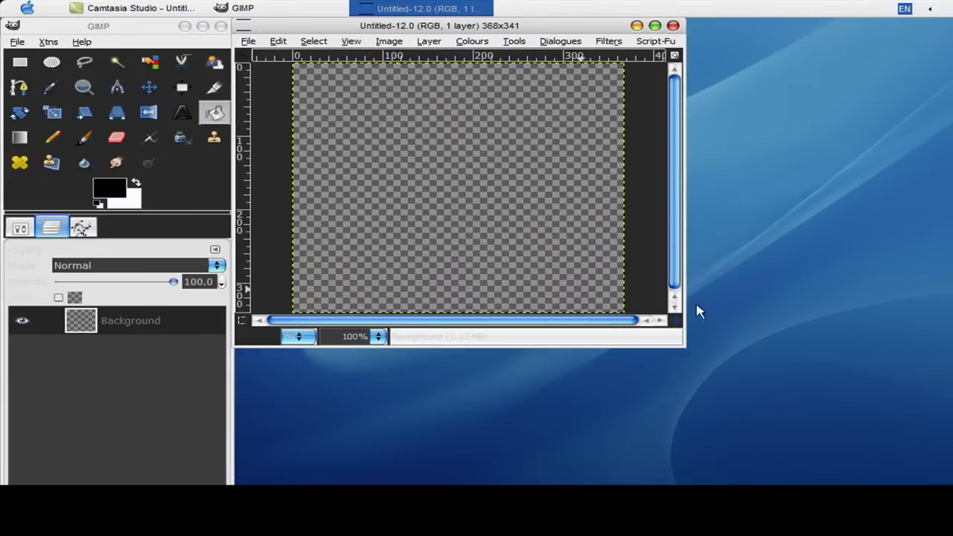
Step: Paste the cut-out man with the heart into the transparent image as a new layer, enlarging the image window
drag(695, 356, 853, 468)
key(ctrl+v)
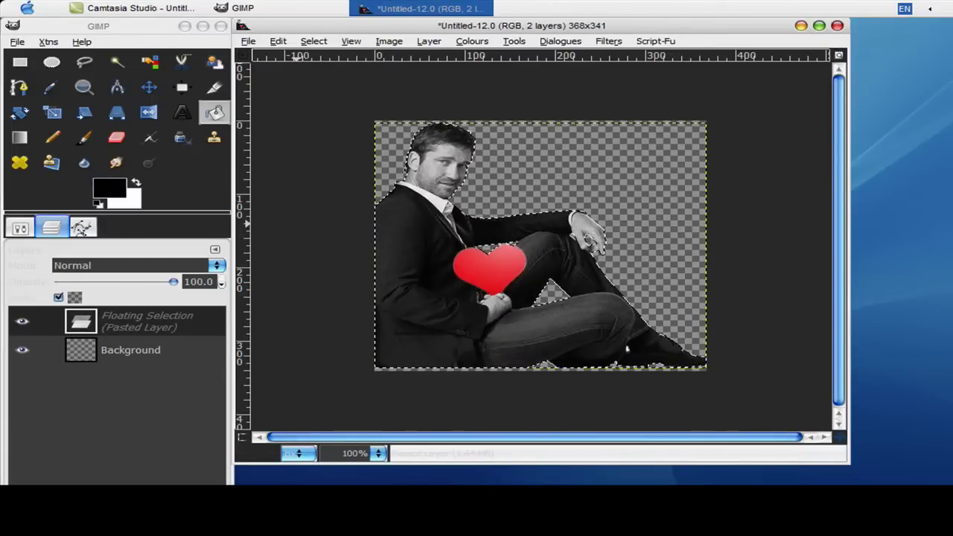
click(27, 495)
Step: Nudge the pasted man down with the Move tool until his cut-off lower edge meets the bottom of the canvas
click(155, 96)
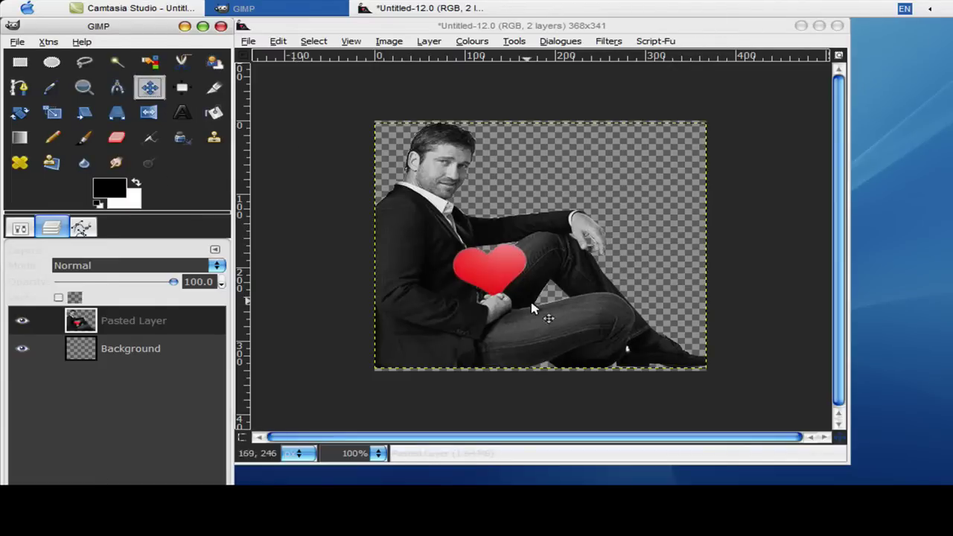
click(465, 312)
key(Down)
key(Down)
key(Down)
key(Down)
key(Down)
key(Down)
key(Down)
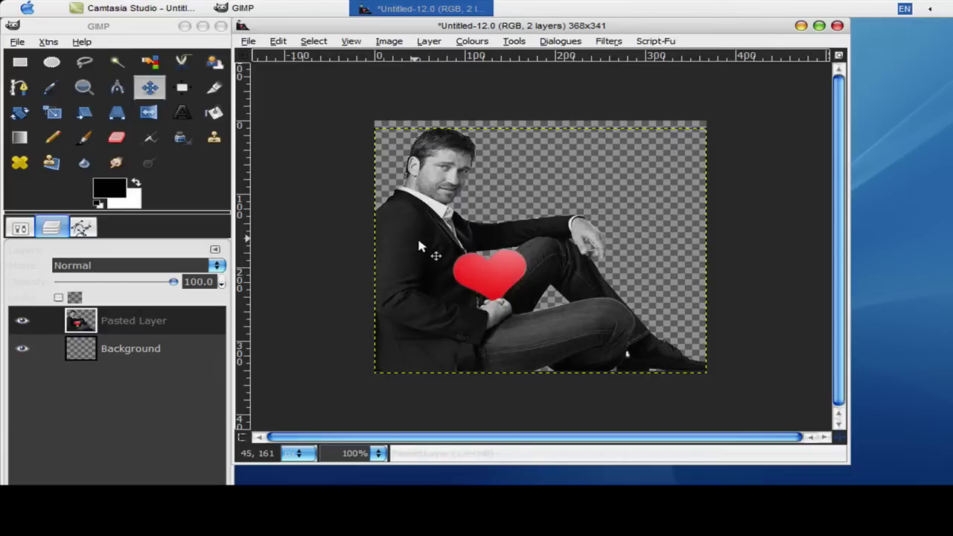
key(Down)
key(Down)
key(Down)
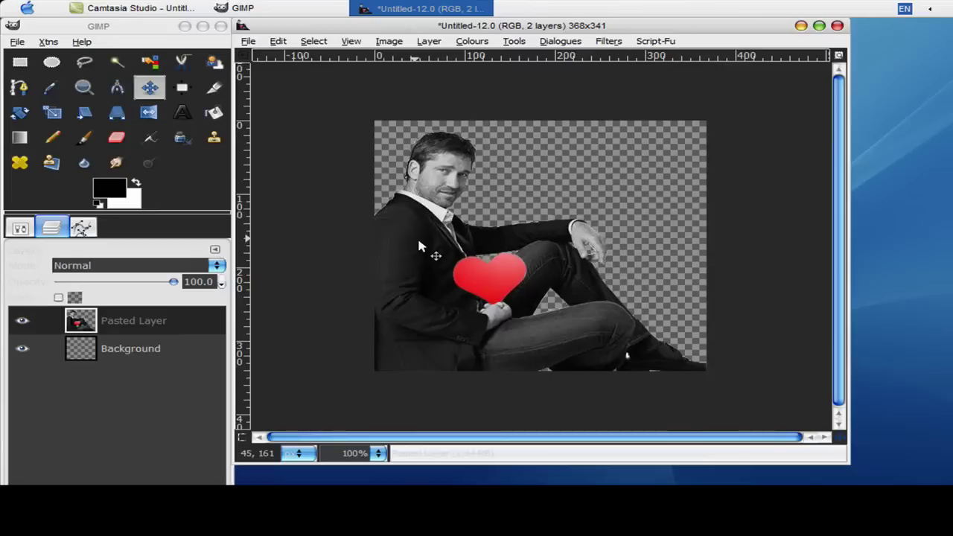
key(Down)
key(Down)
key(Up)
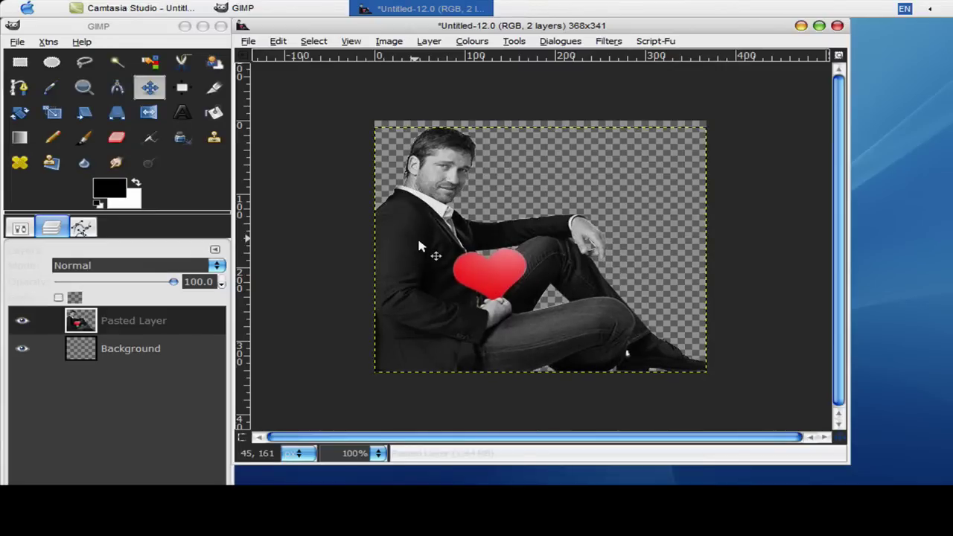
key(Down)
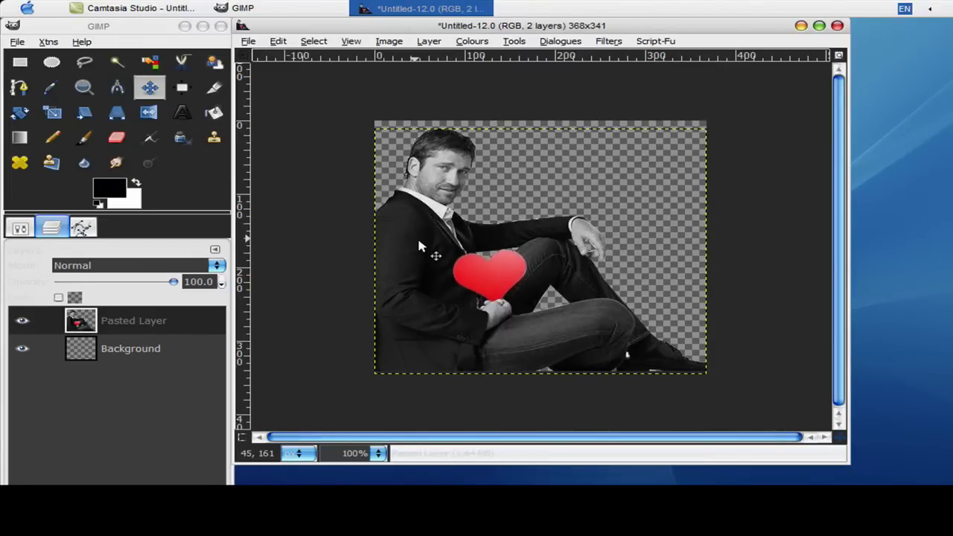
Step: Fill the transparent Background layer behind the man with white using Bucket Fill
click(103, 363)
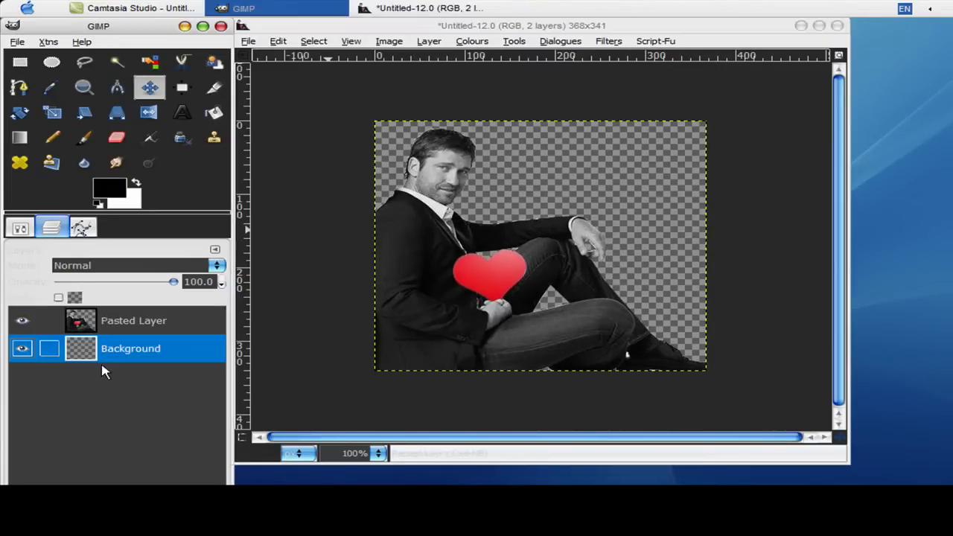
click(136, 183)
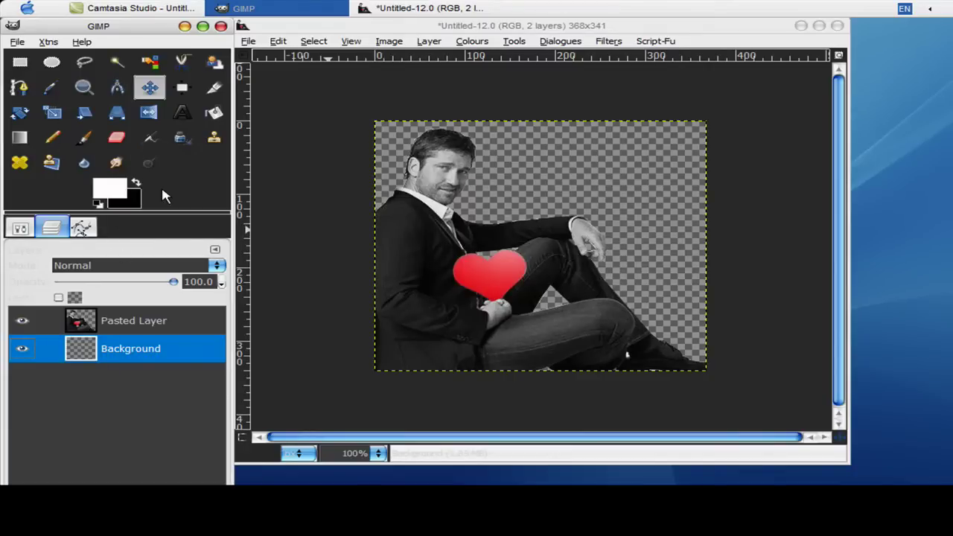
click(214, 112)
click(535, 153)
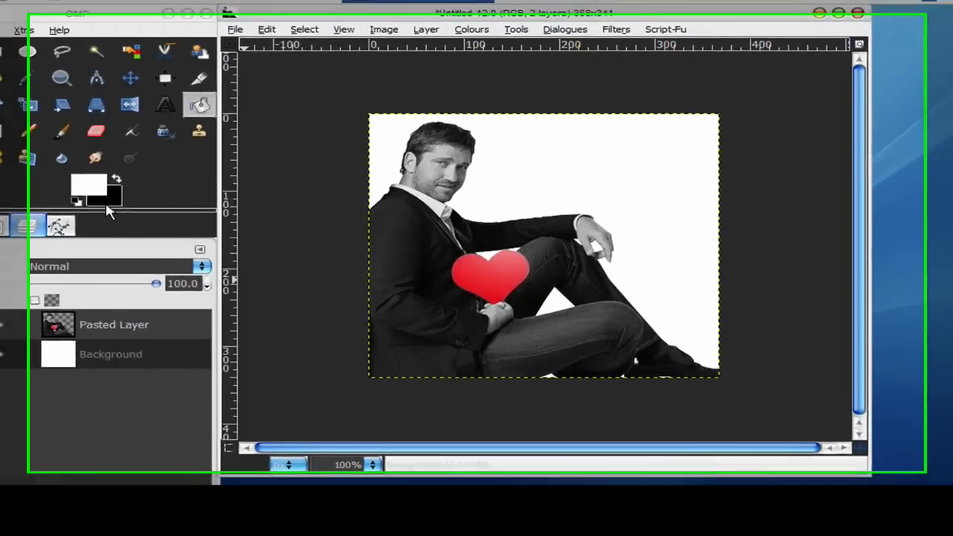
Step: Set the foreground colour to the saved bright red swatch
click(110, 188)
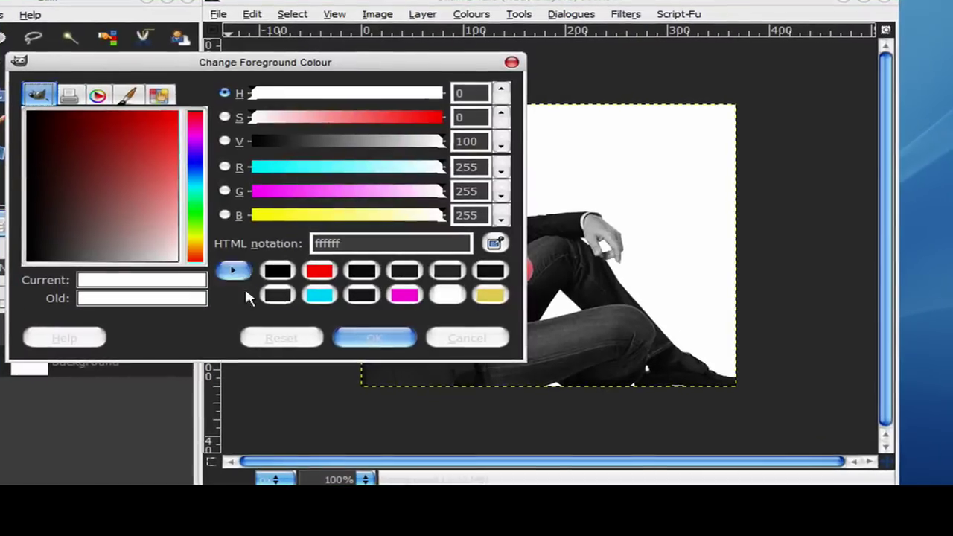
click(321, 273)
click(374, 338)
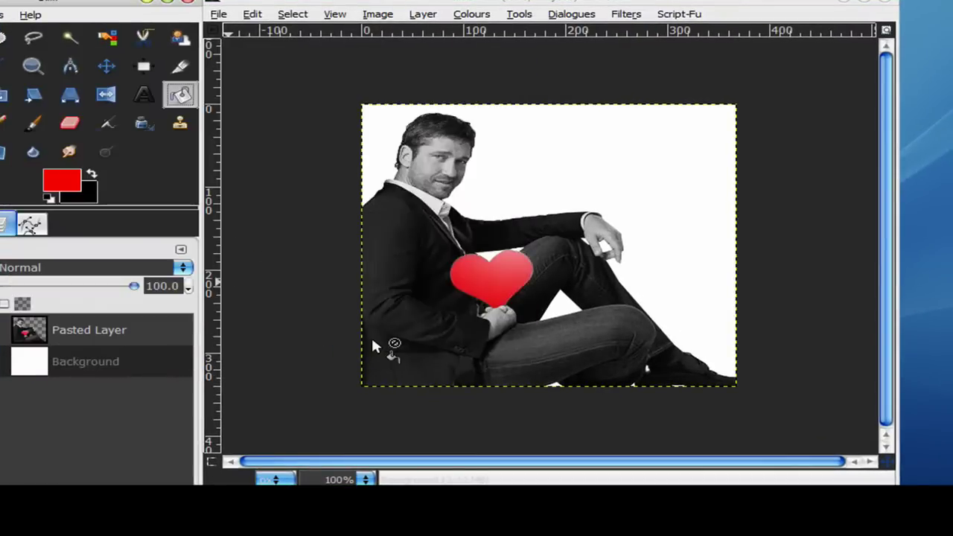
Step: Render a red Line Nova on the Background layer with 200 lines, sharpness 1.0, offset radius 100 and randomness 30
click(630, 16)
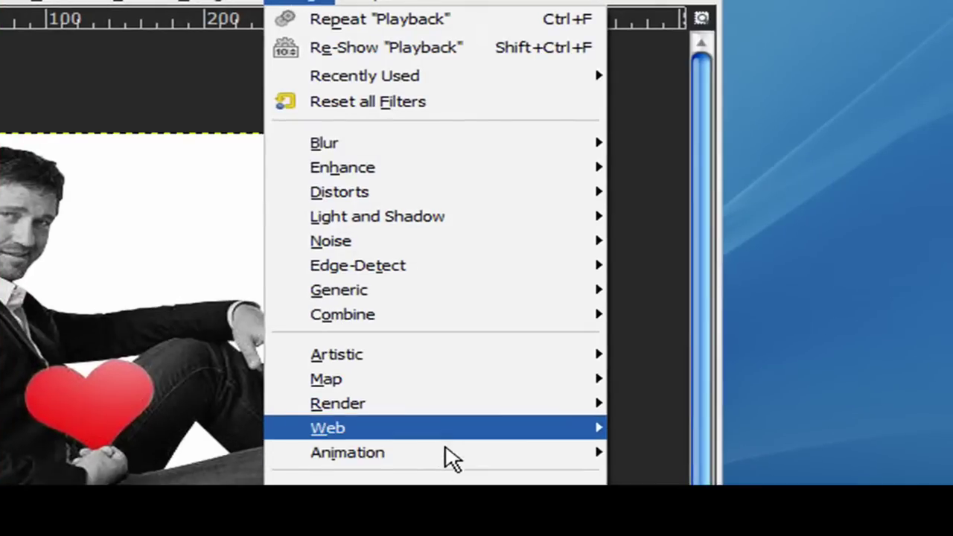
click(428, 404)
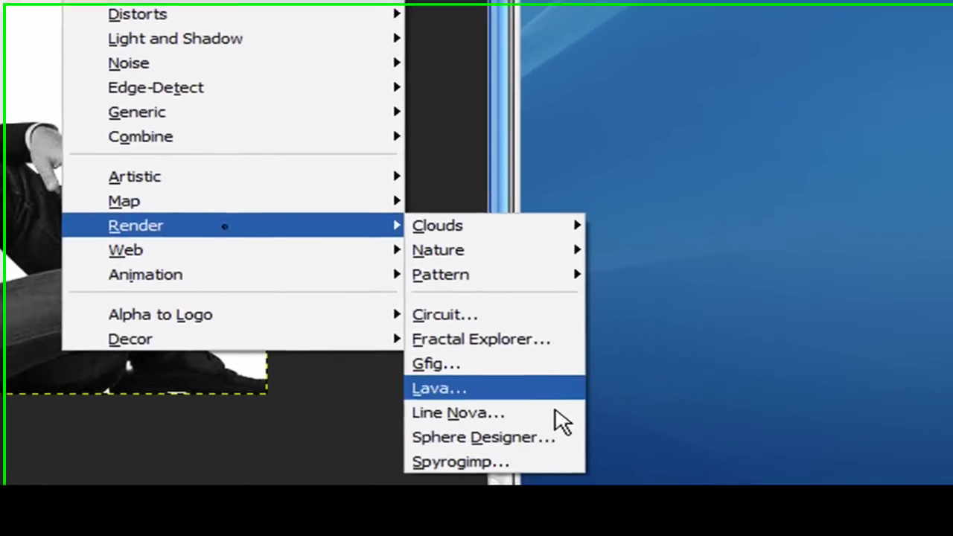
click(515, 407)
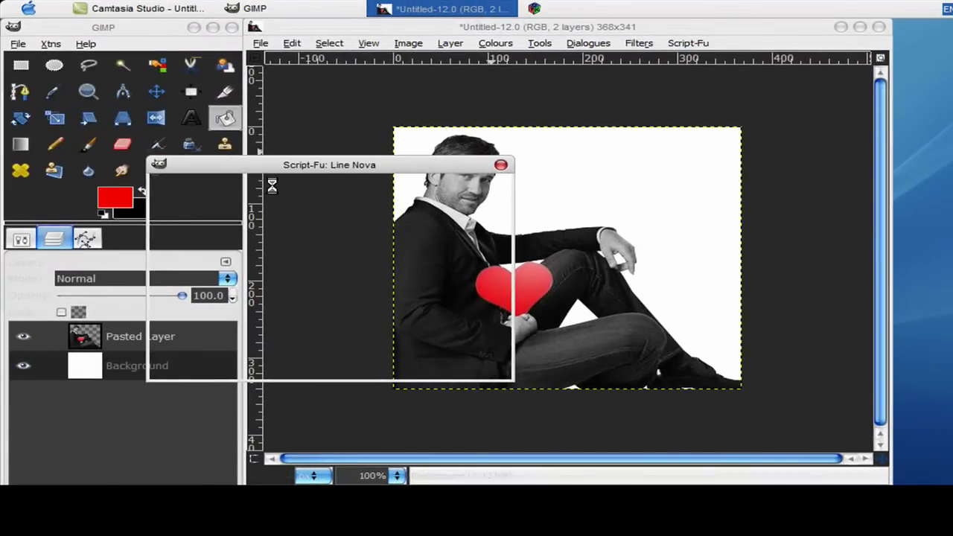
drag(273, 172, 609, 100)
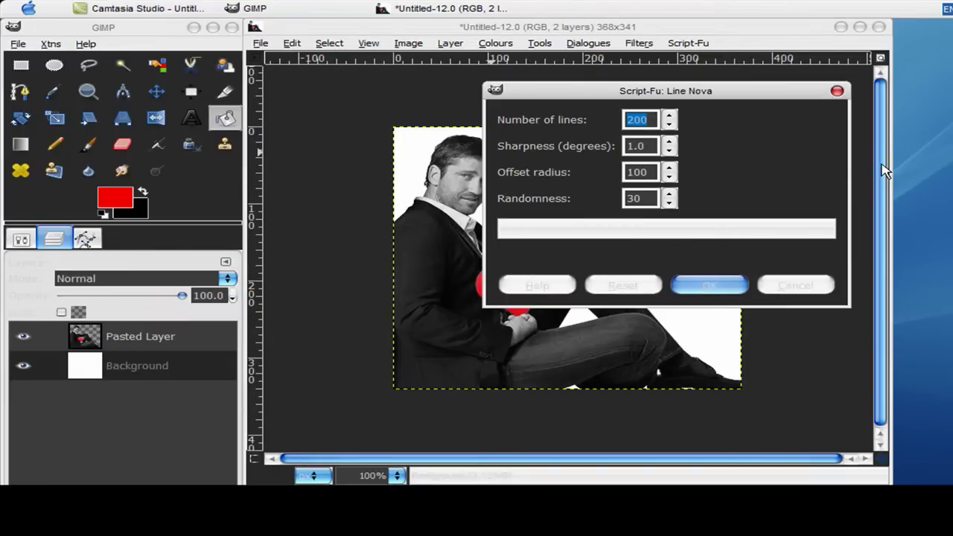
click(710, 286)
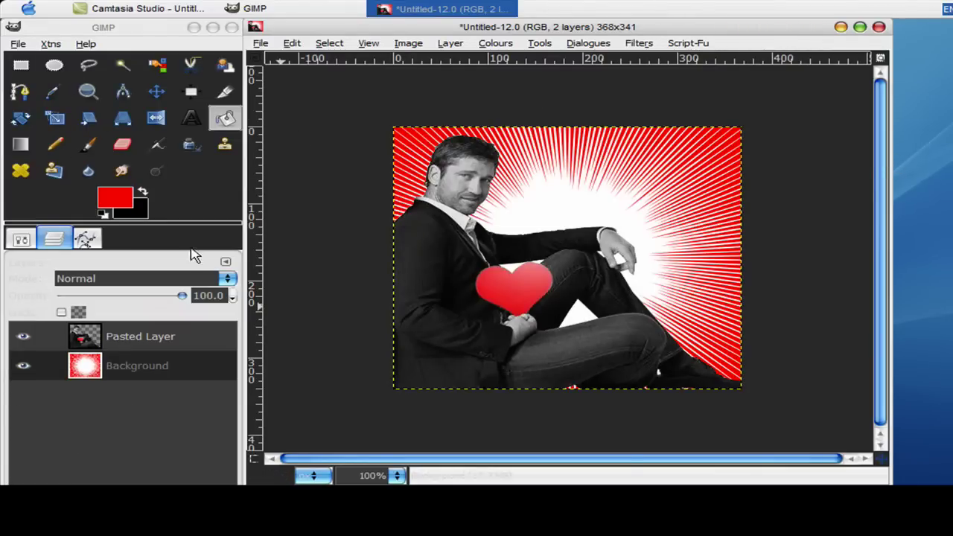
Step: Select the red heart on the man's layer using Fuzzy Select in add-to-selection mode with a threshold of 15.0
click(137, 346)
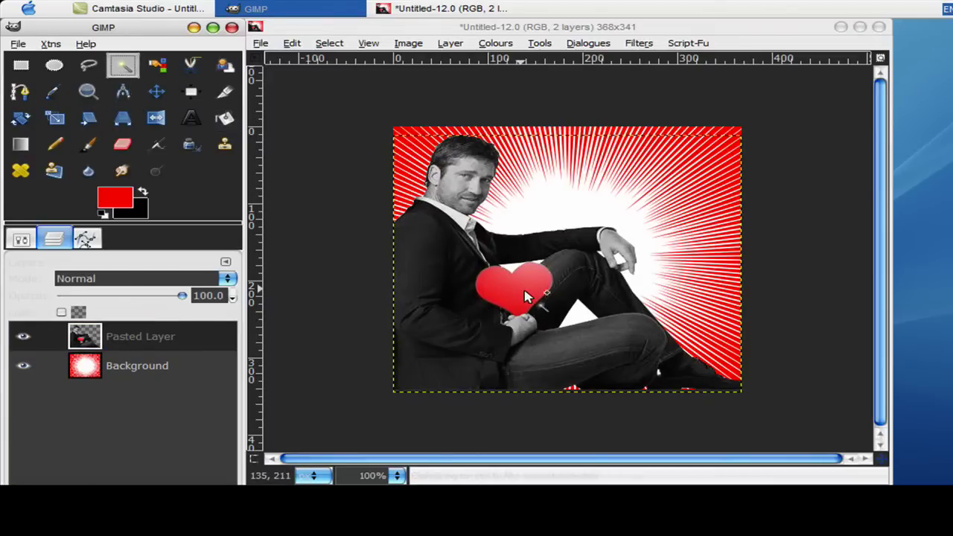
ctrl+scroll(523, 289, up, 2)
ctrl+scroll(504, 293, down, 2)
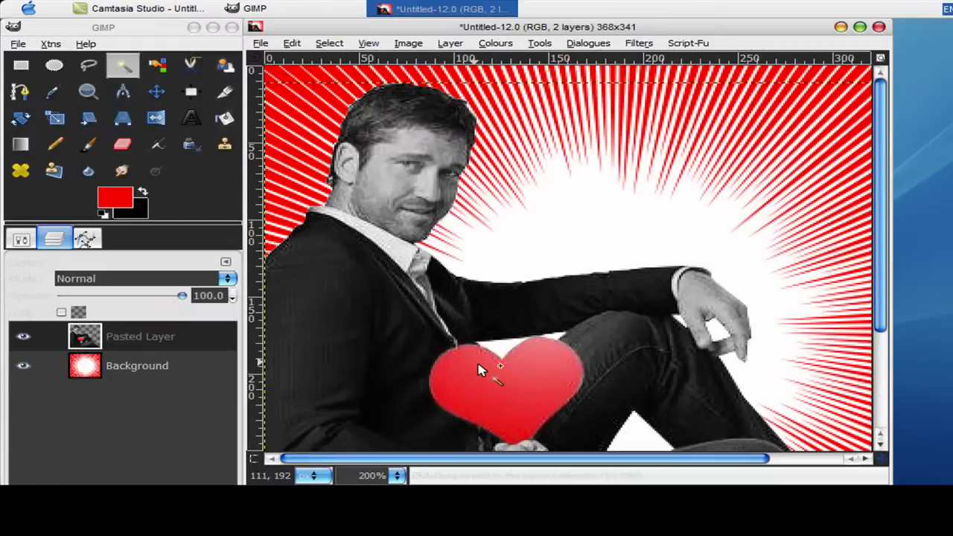
ctrl+scroll(485, 365, up, 2)
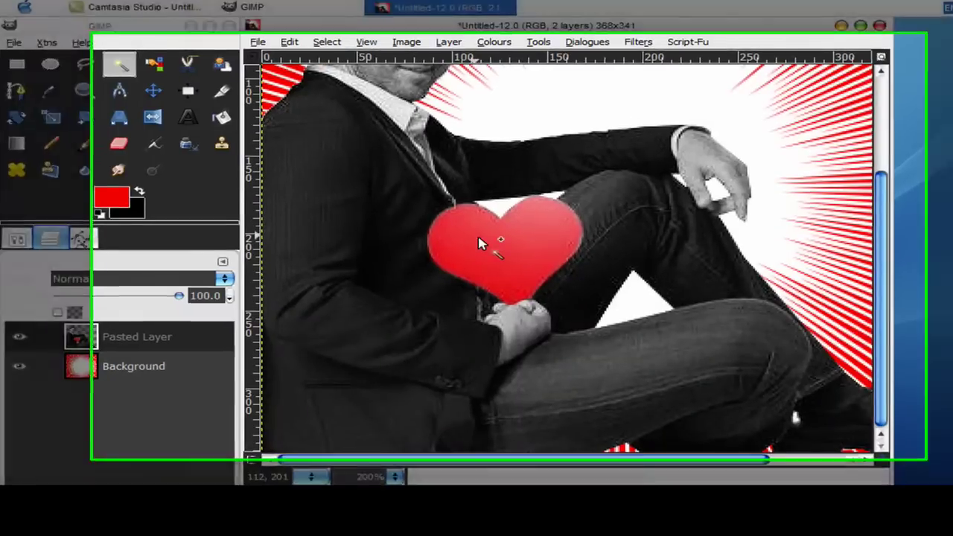
click(483, 244)
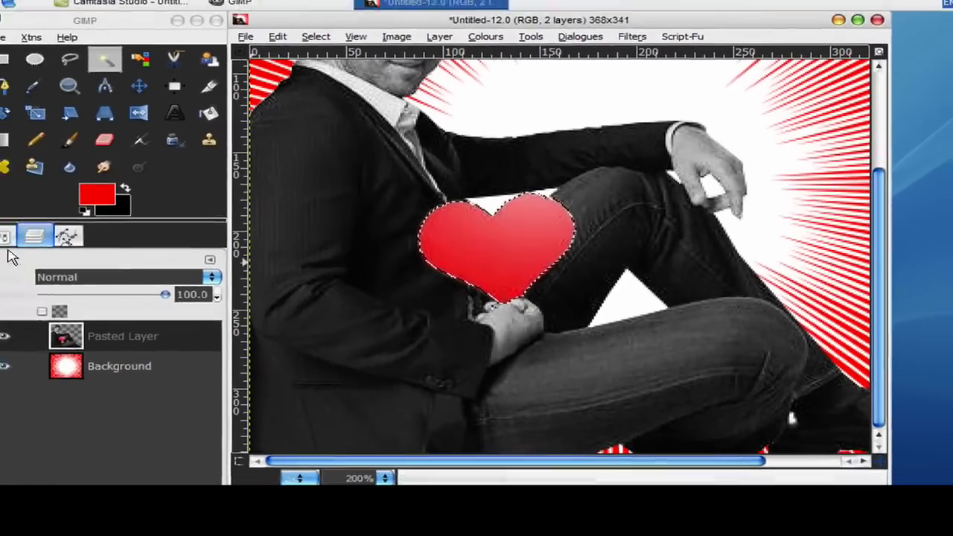
click(19, 237)
click(91, 285)
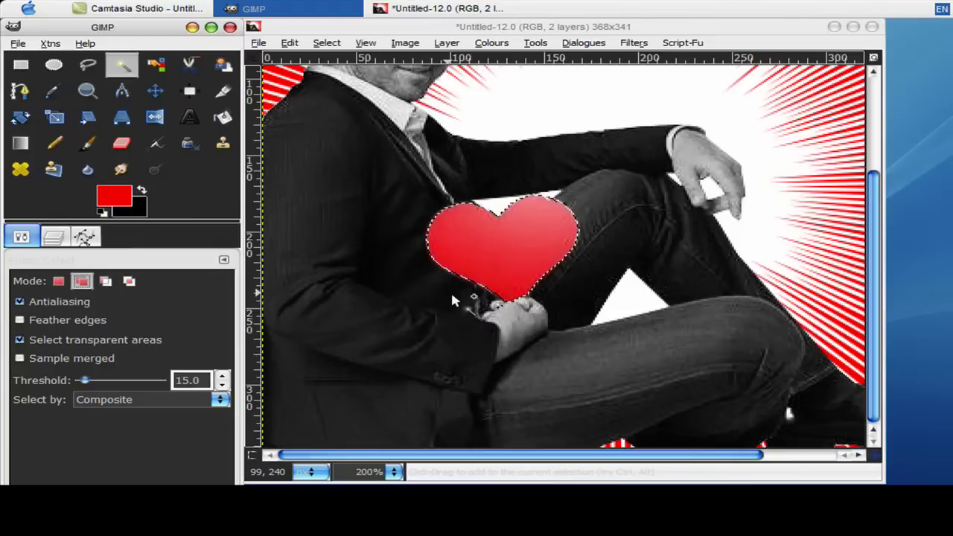
Step: Copy the selected heart, clear the selection and return the view to 100%
key(ctrl+c)
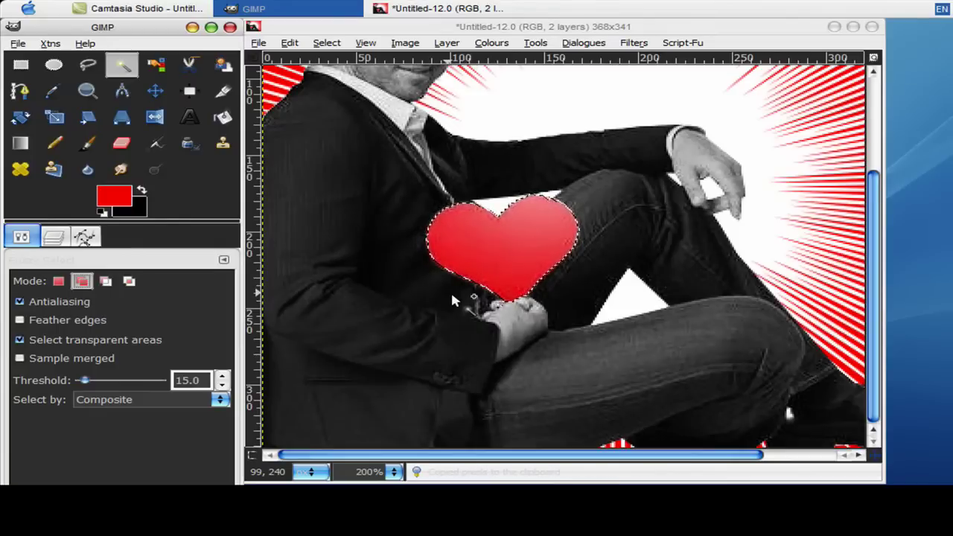
key(ctrl+shift+a)
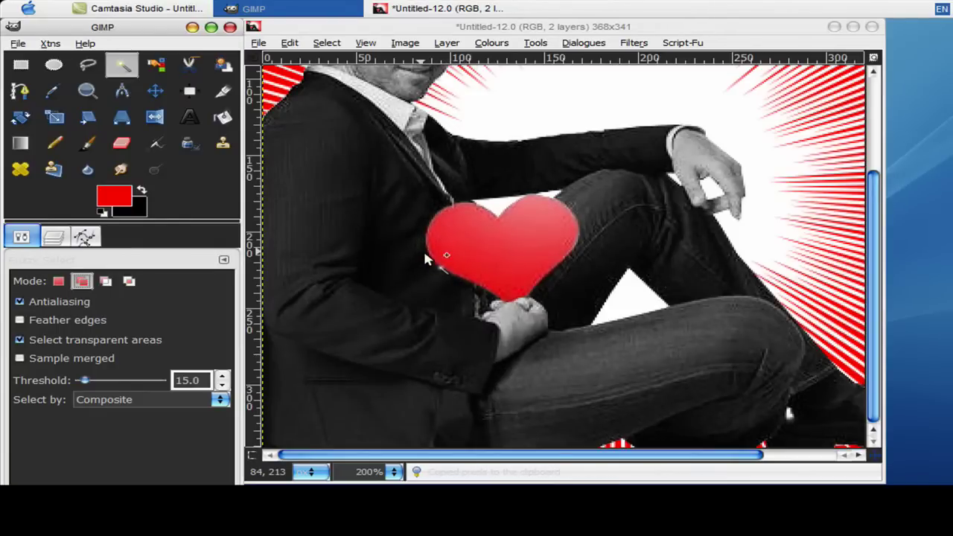
key(1)
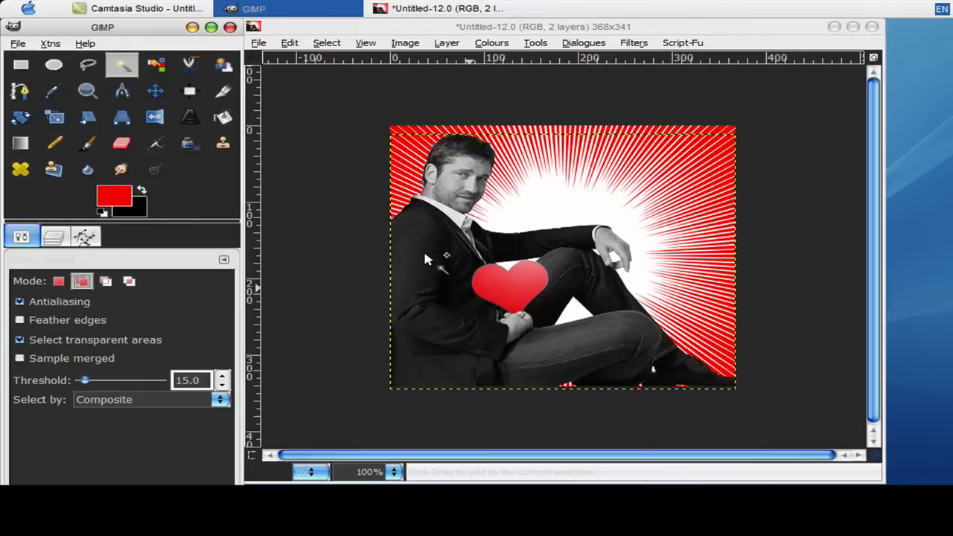
Step: Merge the man's Pasted Layer down into the sunburst Background layer
click(53, 237)
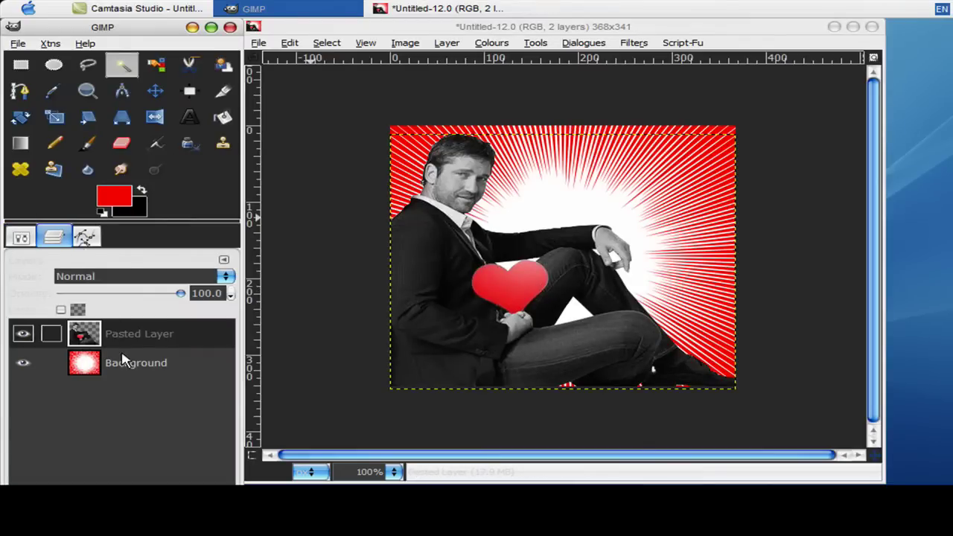
right_click(114, 335)
click(165, 83)
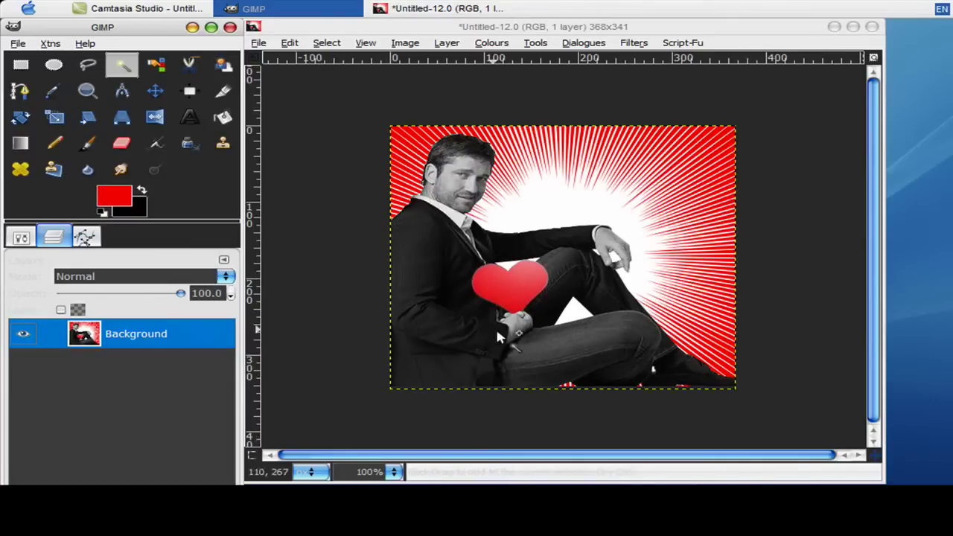
Step: Duplicate the merged Background layer twice and select the Background copy layer
key(shift+ctrl+d)
key(shift+ctrl+d)
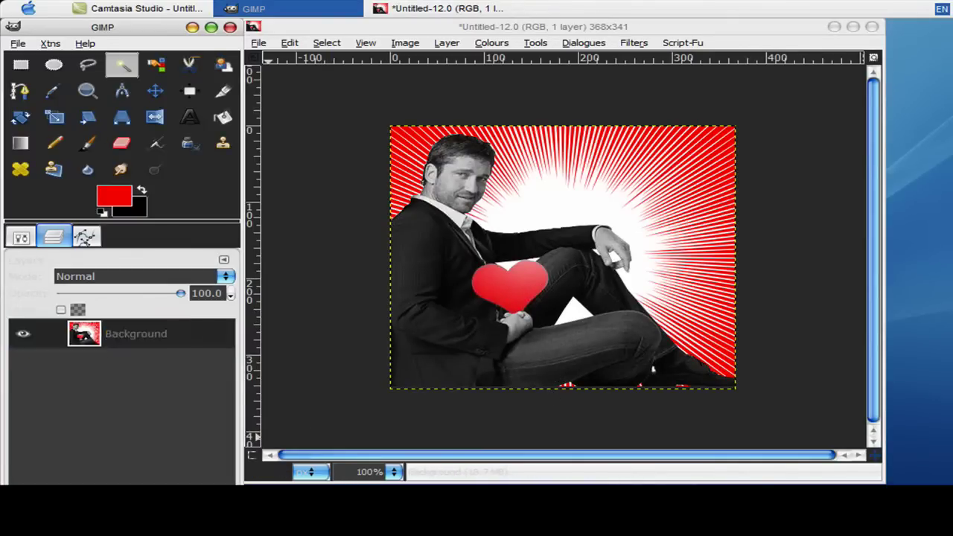
click(157, 395)
click(156, 365)
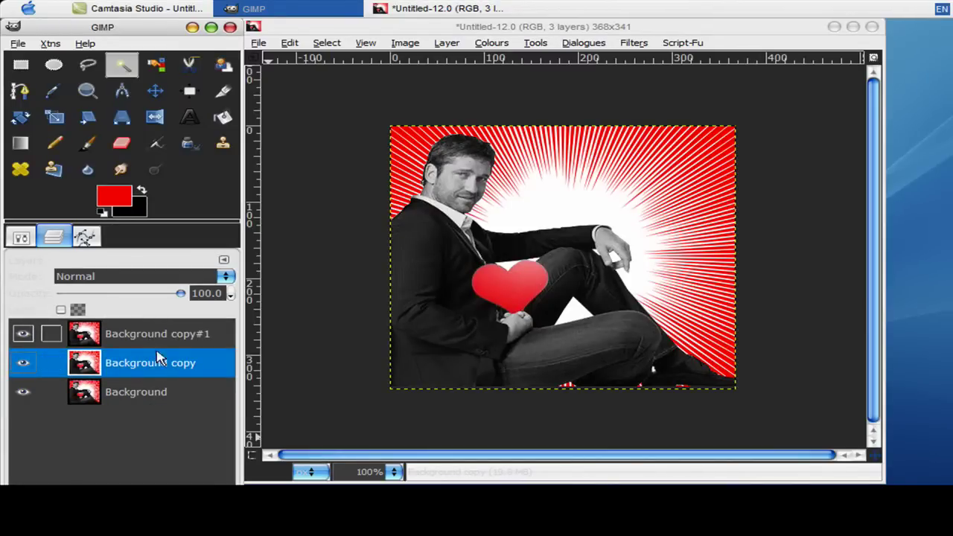
Step: Paste the copied heart as a new layer and place it between Background copy#1 and Background copy
key(ctrl+v)
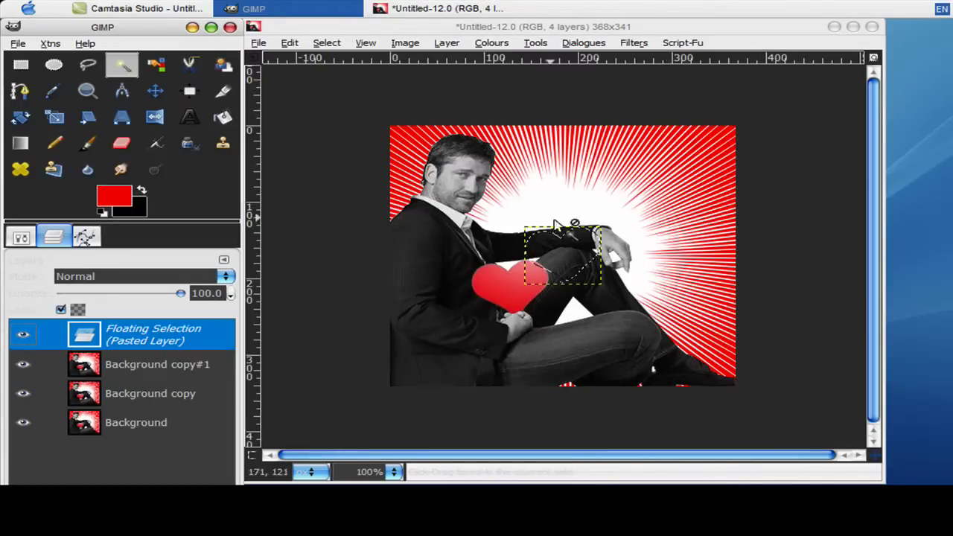
click(24, 496)
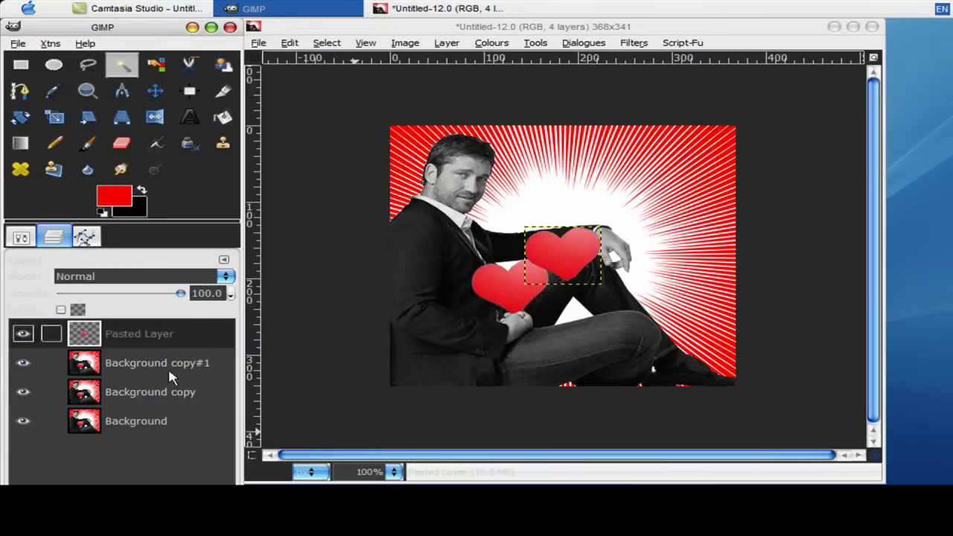
drag(141, 334, 127, 365)
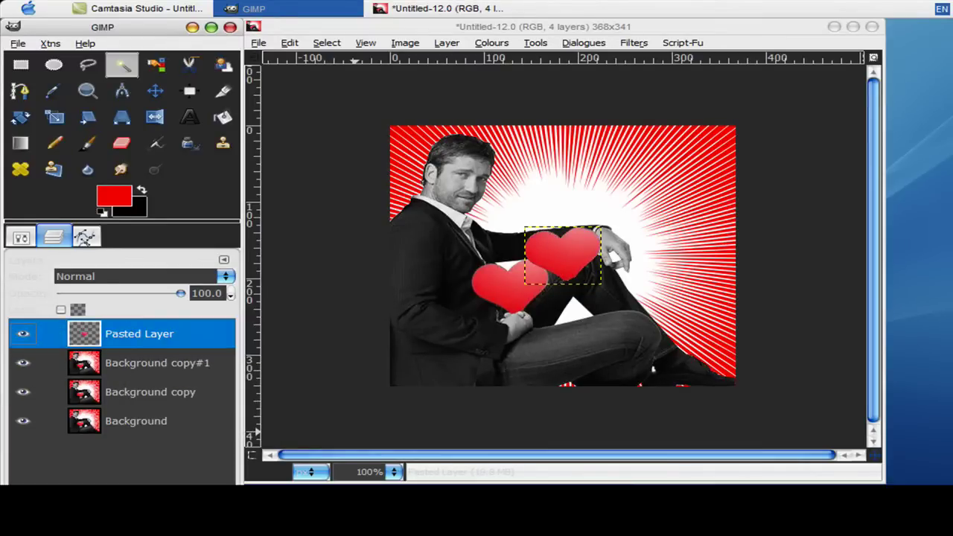
click(103, 496)
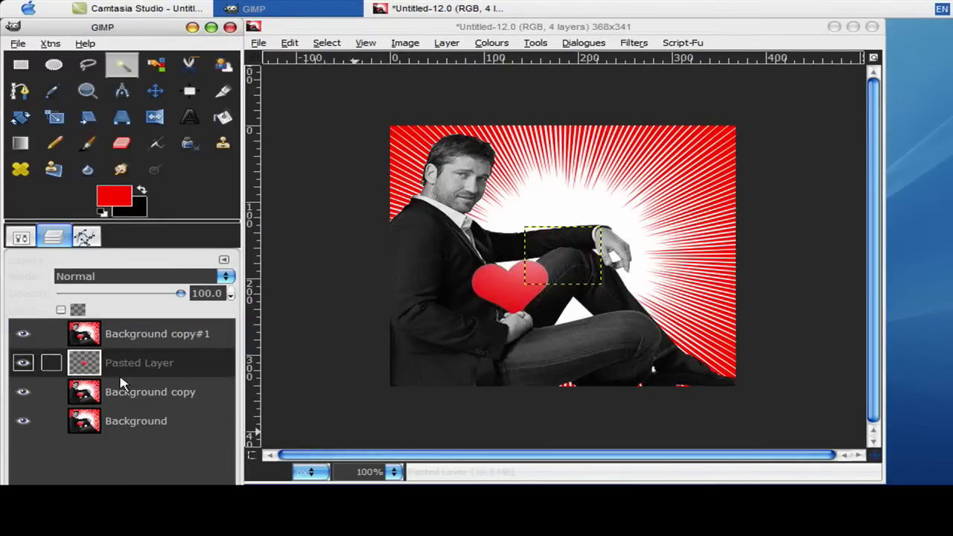
Step: Hide Background copy#1 and scale the Pasted Layer heart with linked proportions to almost twice its size
click(122, 343)
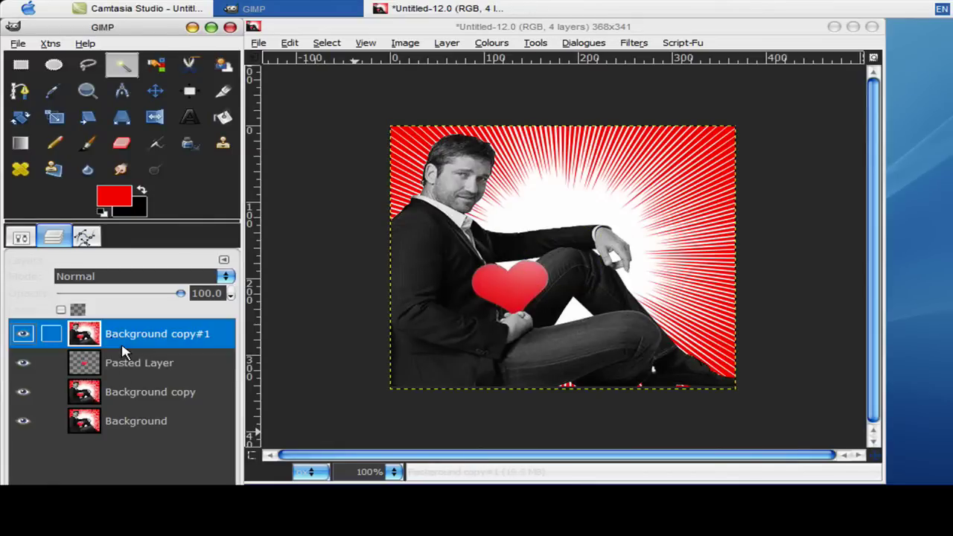
click(113, 384)
click(110, 372)
click(23, 333)
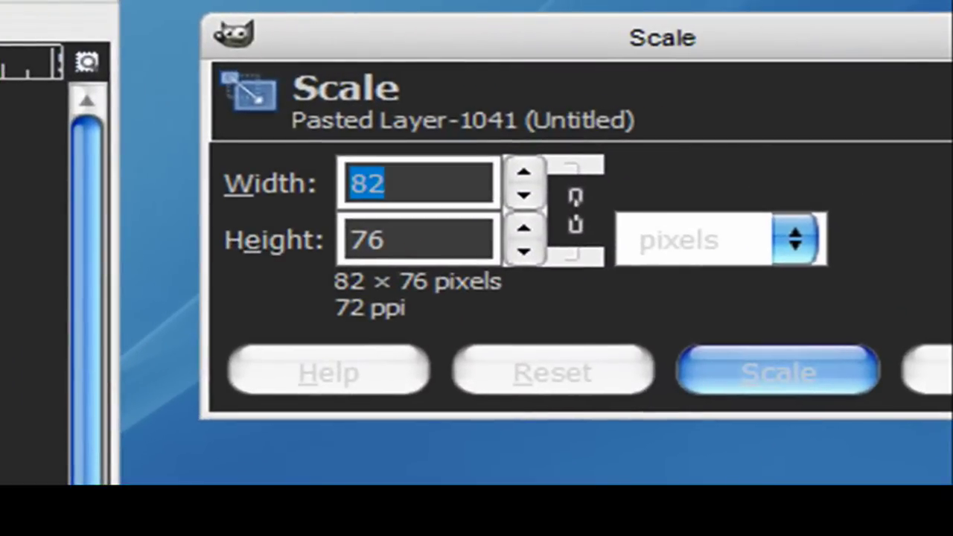
click(592, 245)
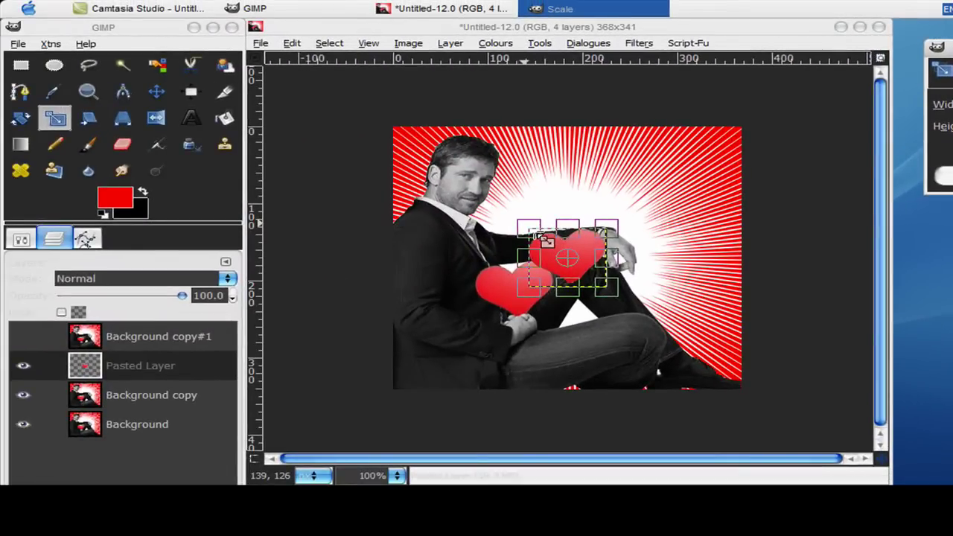
drag(546, 240, 473, 198)
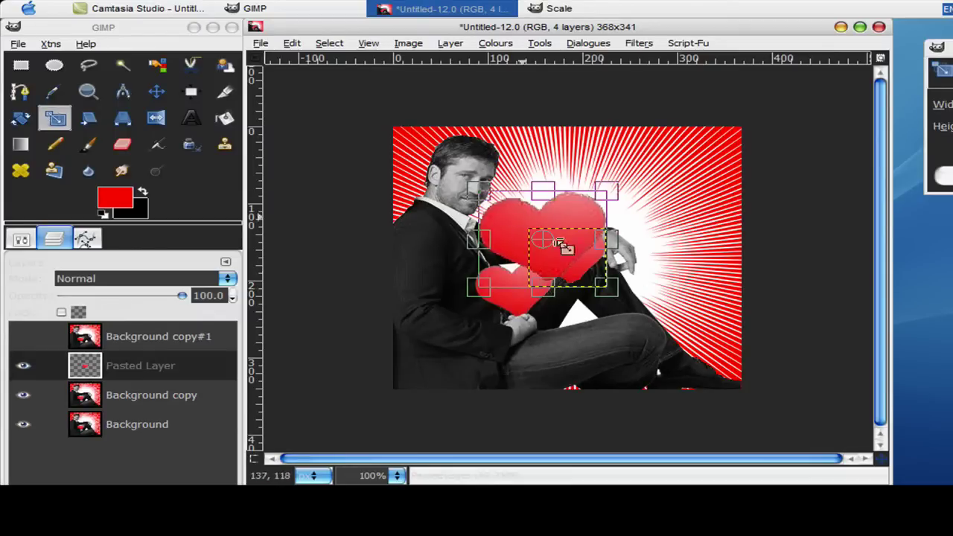
drag(493, 198, 475, 188)
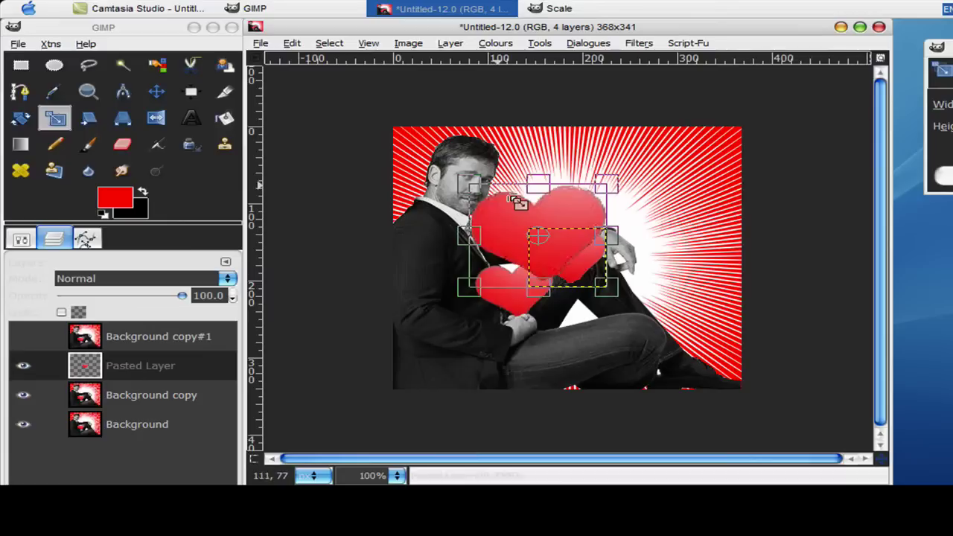
key(Return)
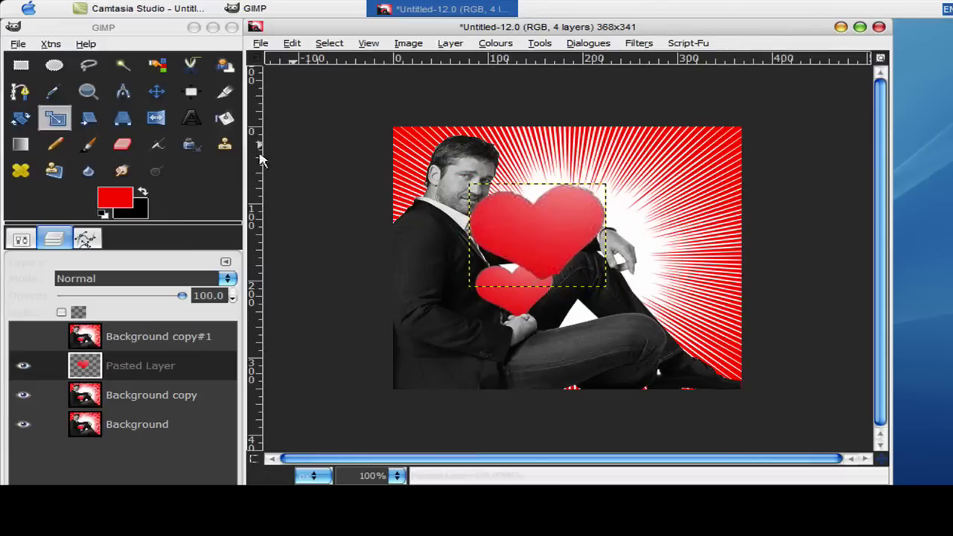
Step: Move the enlarged heart over the original heart, merge it down into Background copy and show Background copy#1 again
key(m)
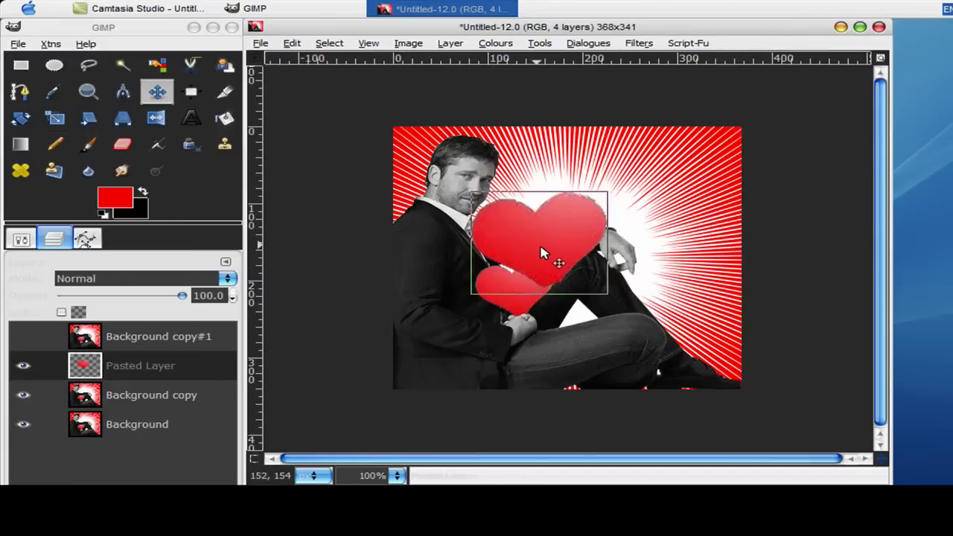
drag(542, 250, 511, 283)
right_click(153, 376)
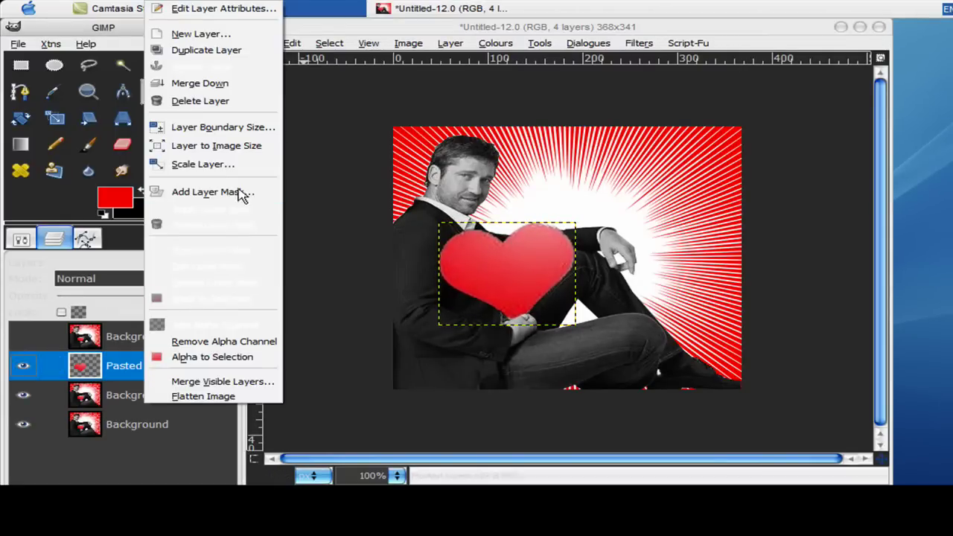
click(236, 84)
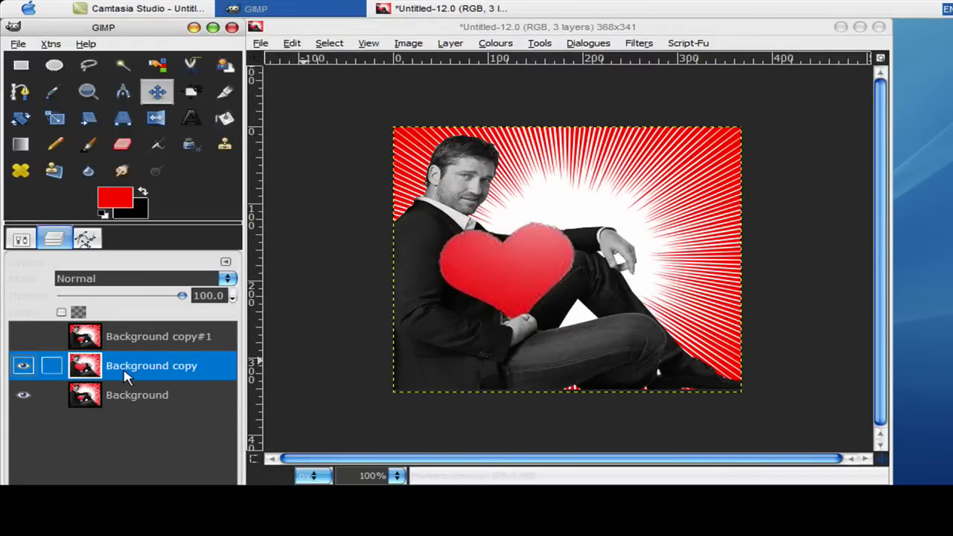
click(23, 337)
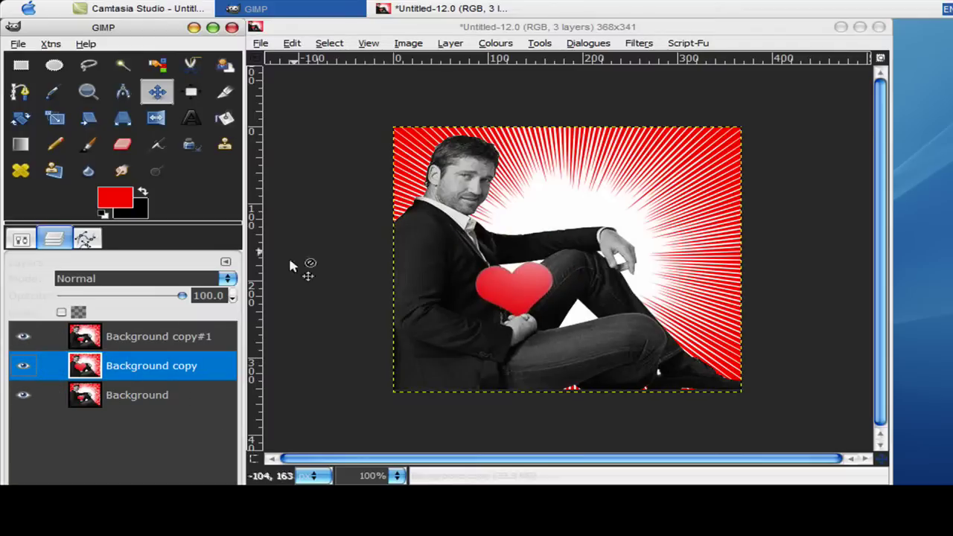
Step: Apply the Blend animation filter to the layers with 3 intermediate frames, a maximum blur radius of 0 and Looped enabled
click(639, 43)
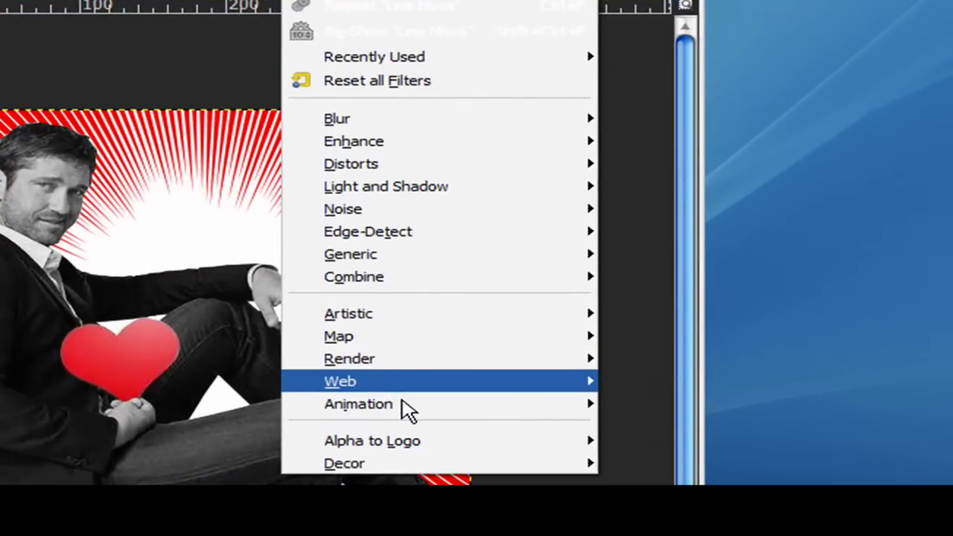
mouse_move(405, 407)
click(663, 403)
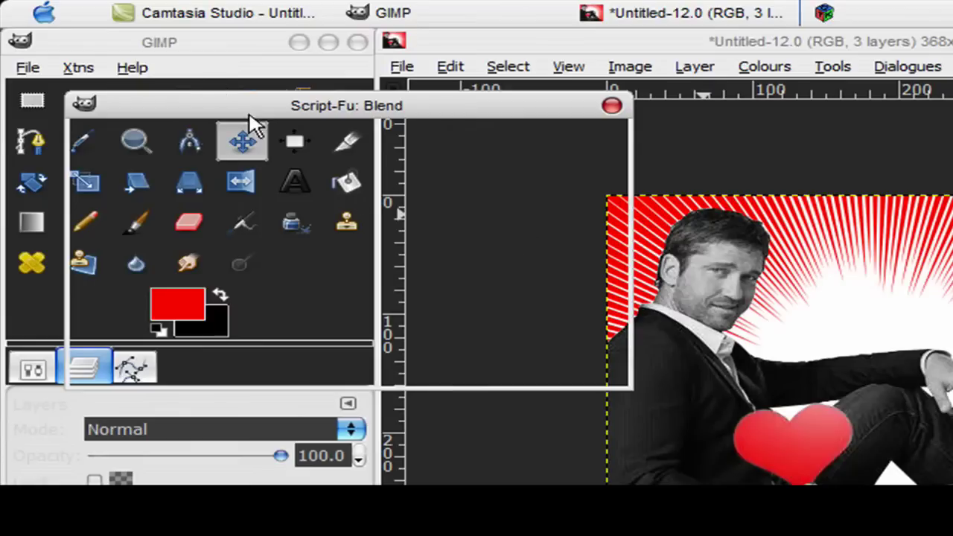
drag(271, 120, 763, 219)
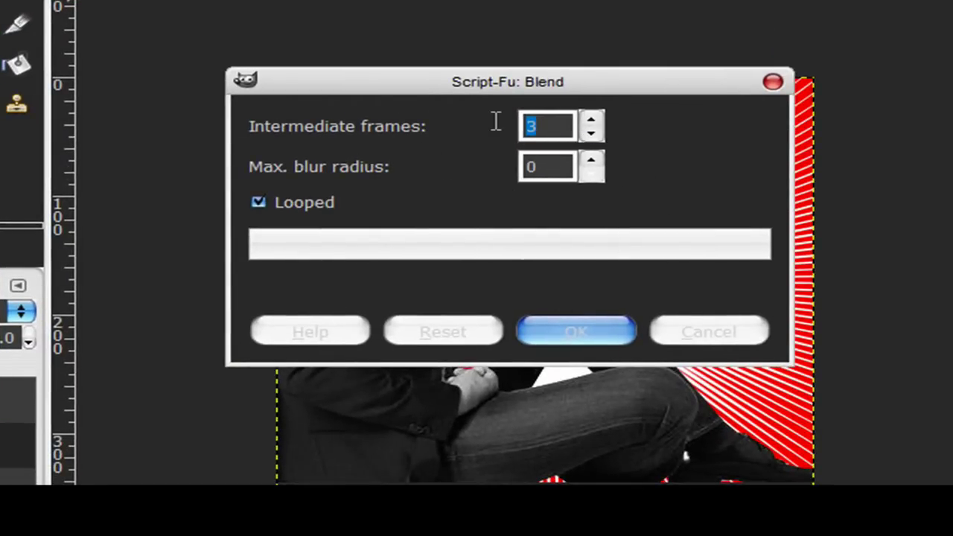
click(629, 337)
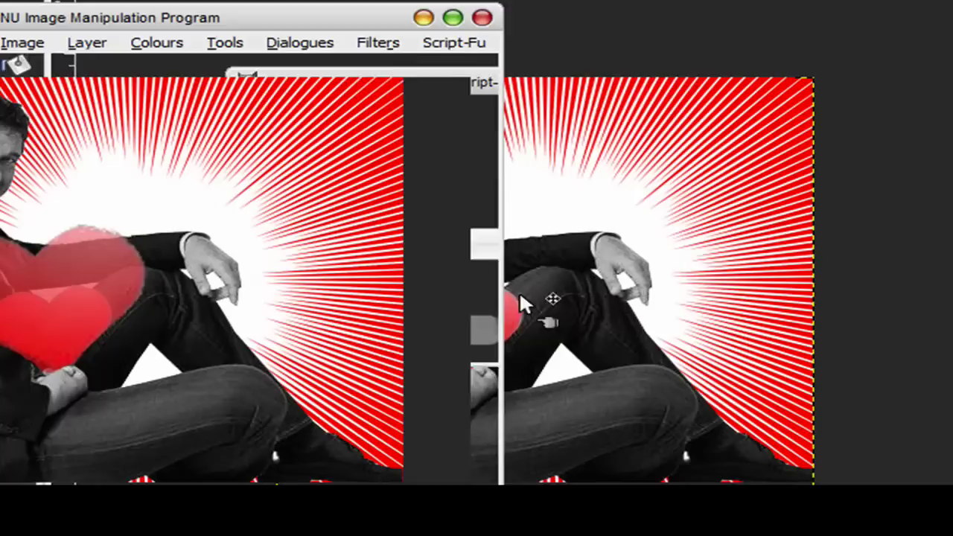
Step: Preview the blended beating-heart image in Animation Playback, play it through and close the preview
mouse_move(223, 7)
mouse_down()
mouse_move(532, 9)
mouse_move(588, 52)
mouse_up()
drag(698, 60, 746, 28)
click(769, 26)
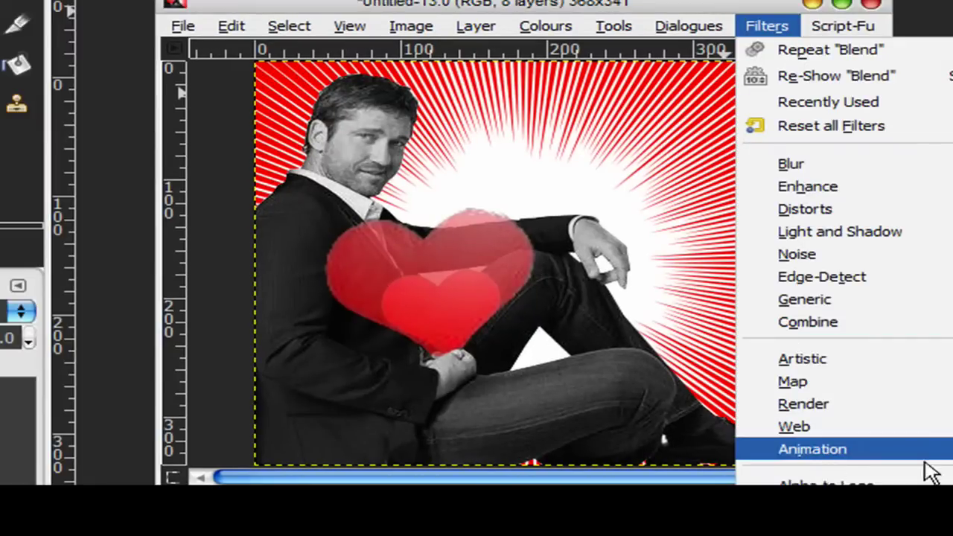
click(950, 450)
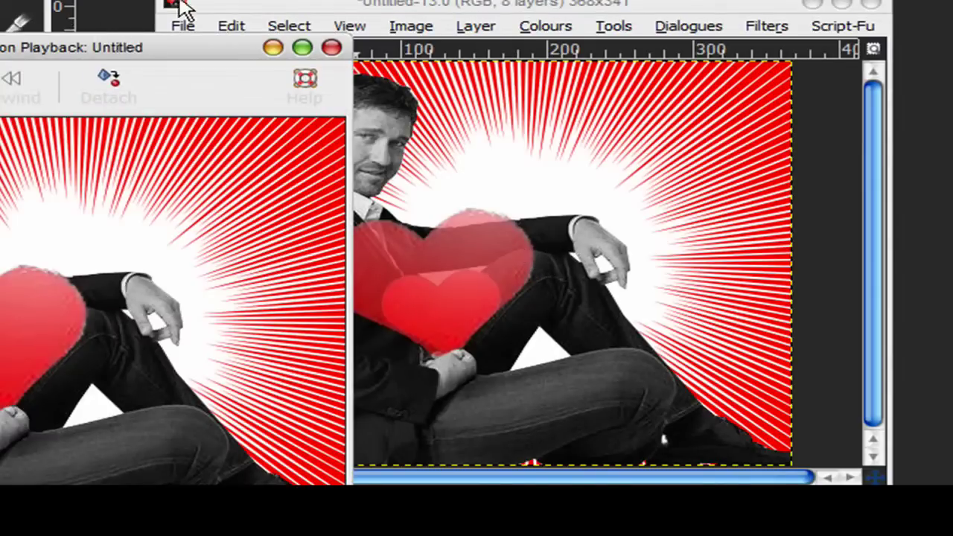
drag(206, 52, 655, 2)
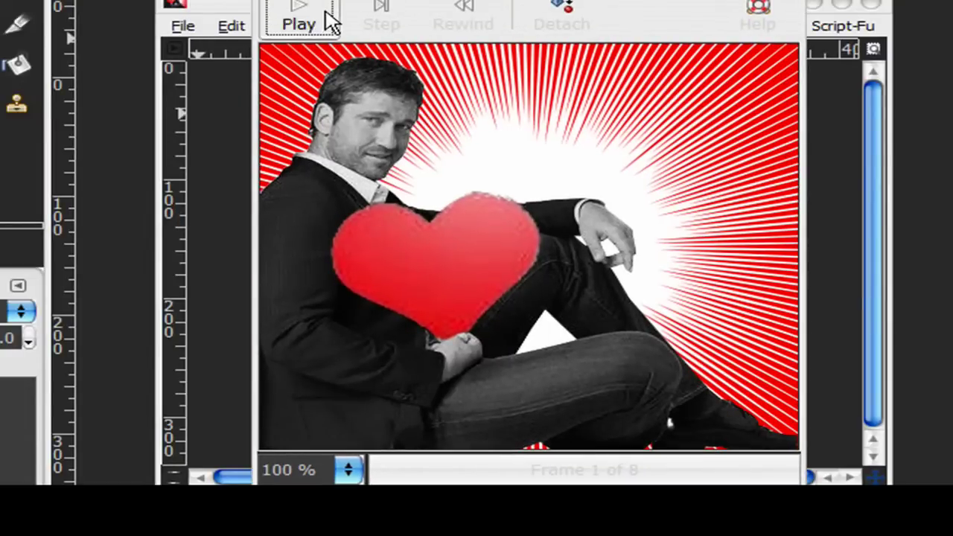
click(321, 20)
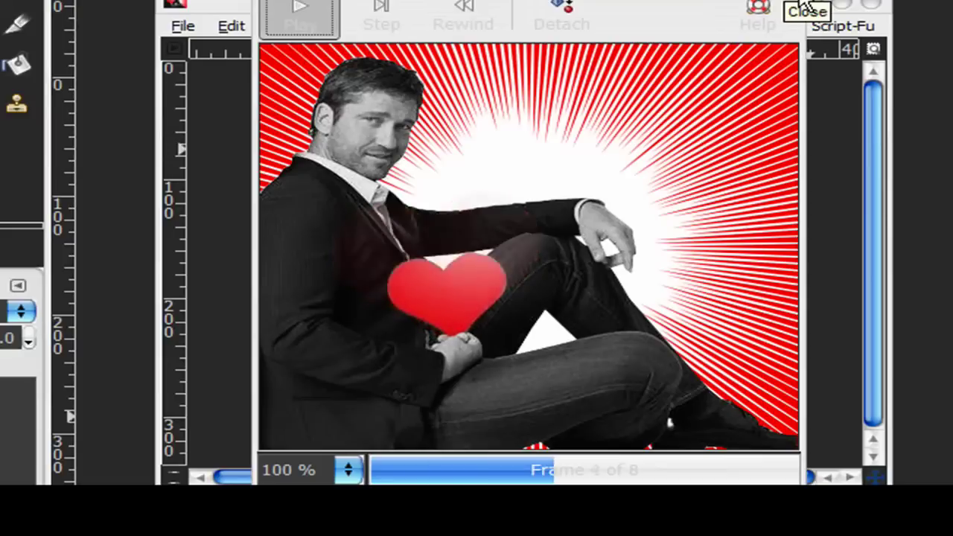
click(803, 6)
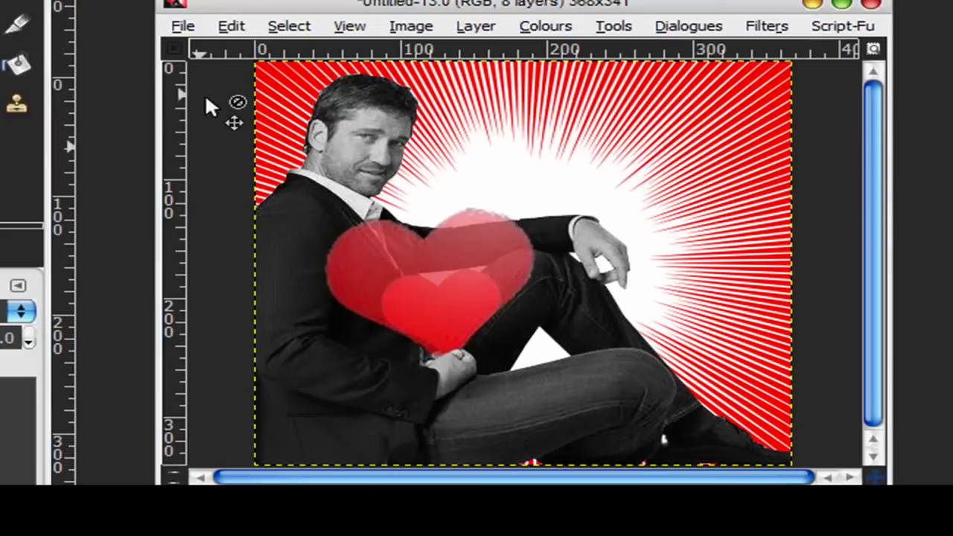
Step: Start saving the blended image under a new name, entering colour manipulation.gif as the file name in the Gimp folder
click(185, 29)
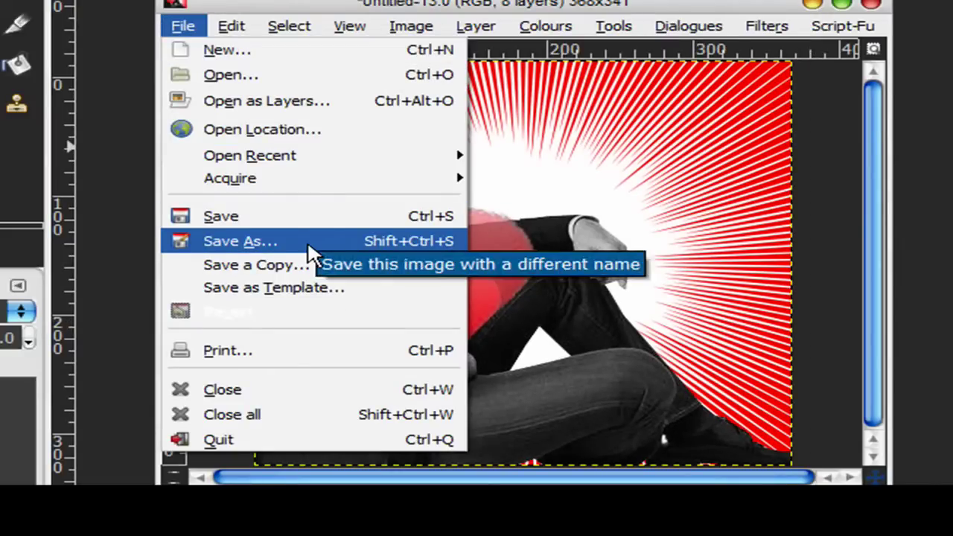
click(335, 252)
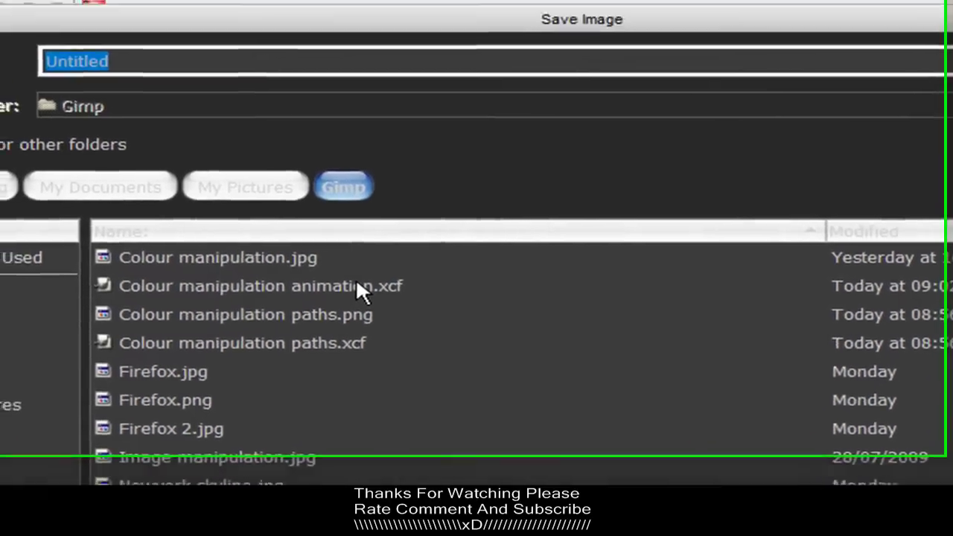
text(colour manipulation.gif)
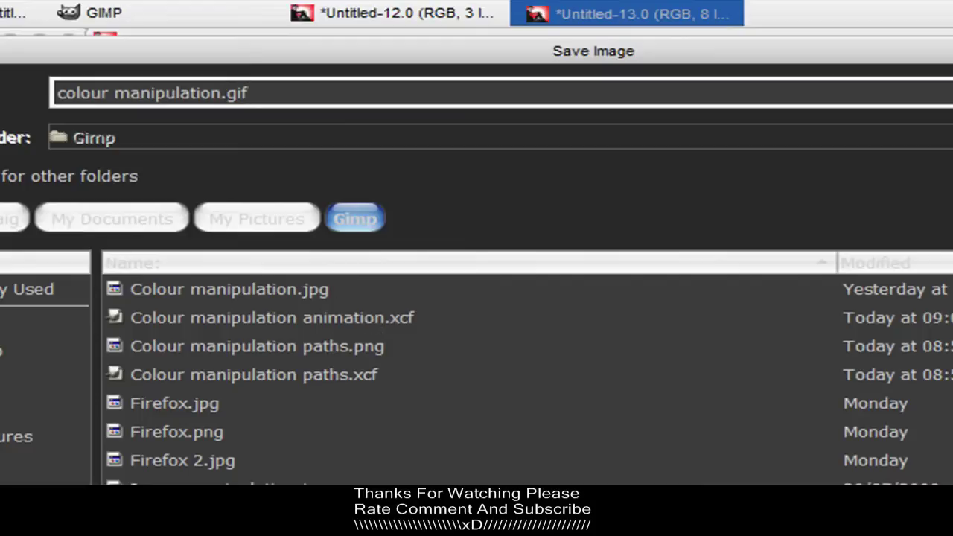
drag(315, 95, 39, 85)
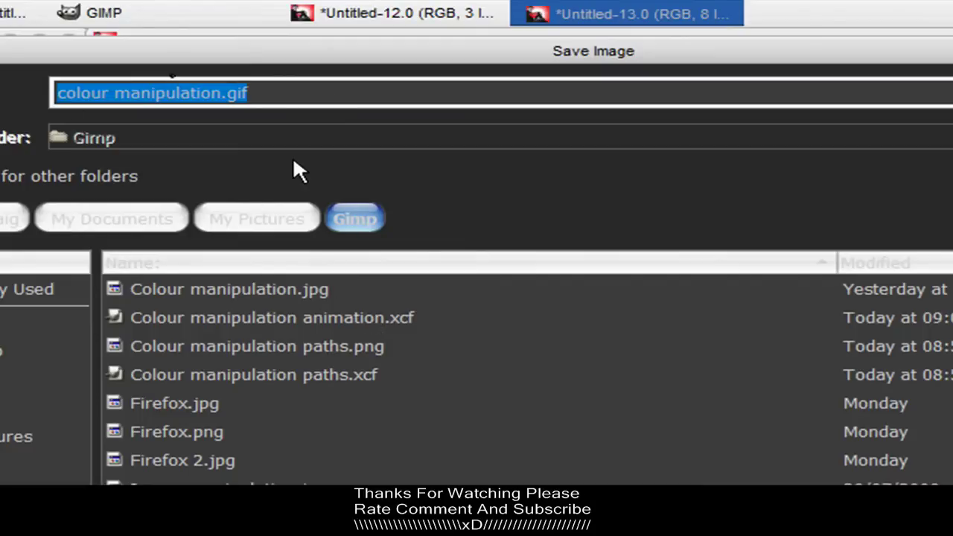
click(306, 95)
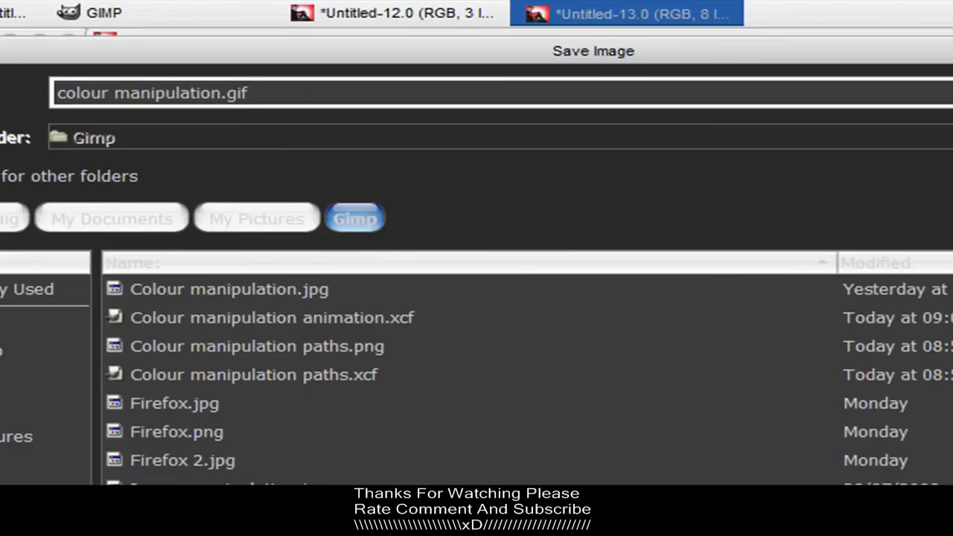